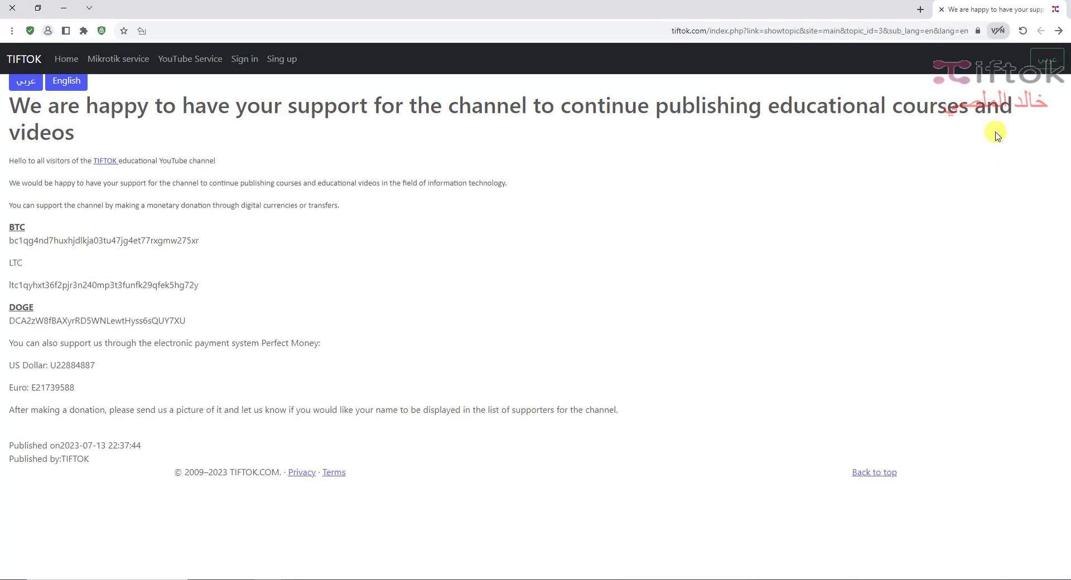
Switch both the TIFTOK website and its channel support article to Arabic
left_click(1046, 59)
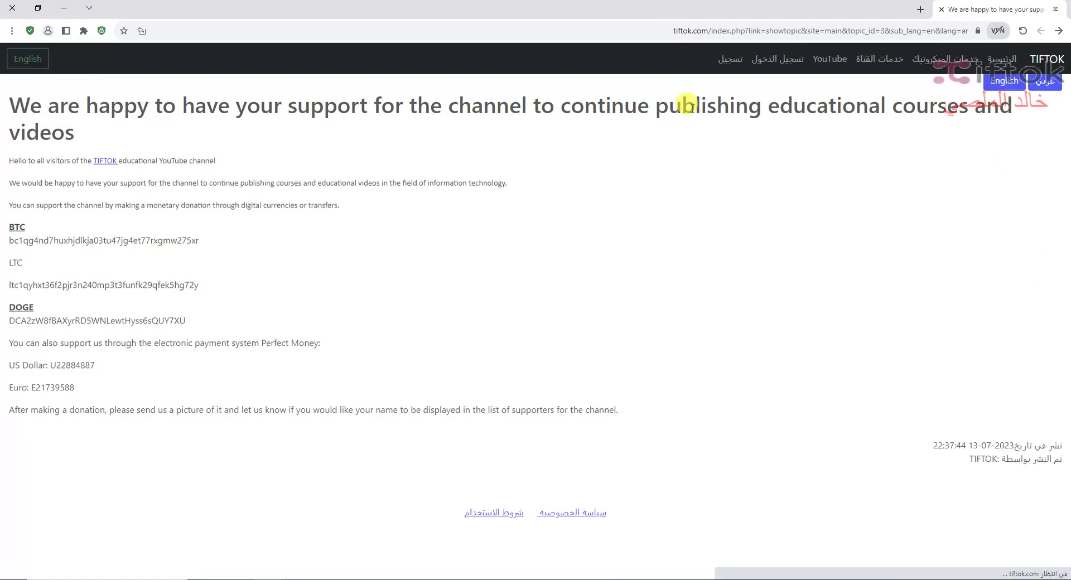
left_click(1045, 81)
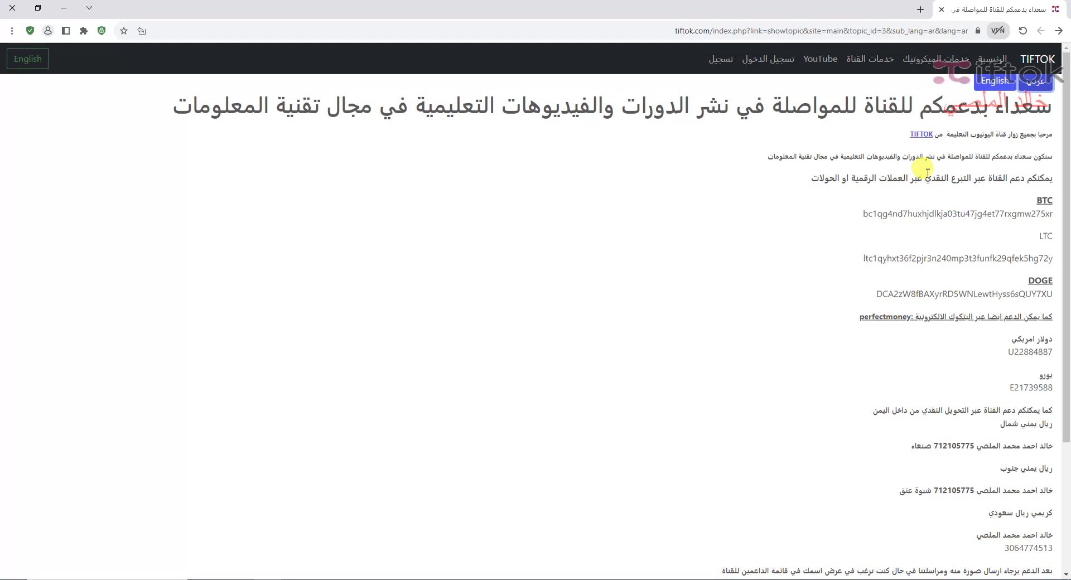
Examine the cryptocurrency, Perfect Money and Yemen cash-transfer details on the Arabic donation page
triple_click(1043, 205)
left_click(1039, 242)
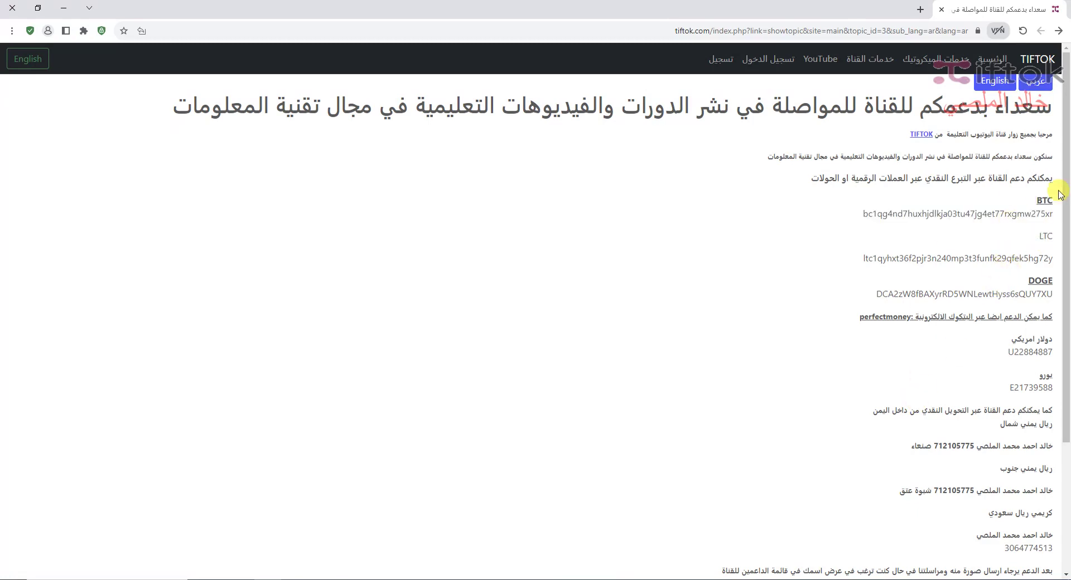
scroll(1048, 223, "down", 3)
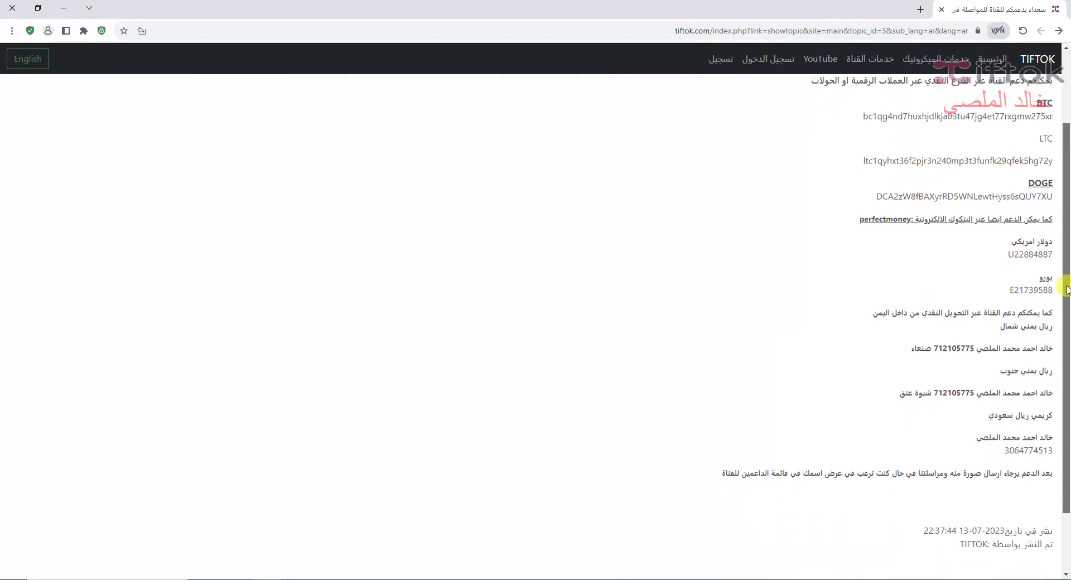
triple_click(984, 254)
triple_click(998, 281)
left_click(1004, 341)
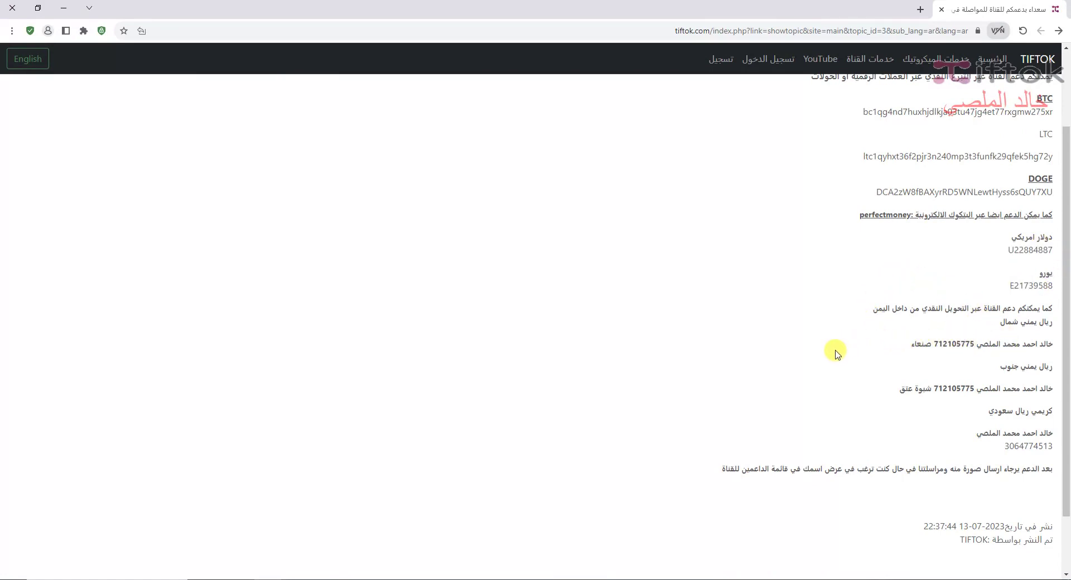
left_click_drag(895, 345, 1028, 338)
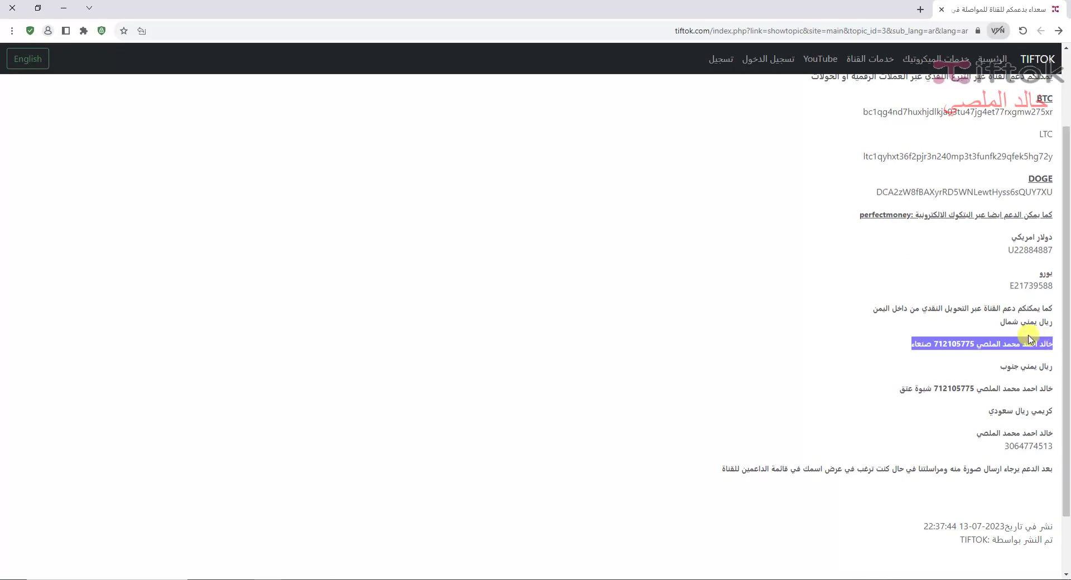
left_click(944, 344)
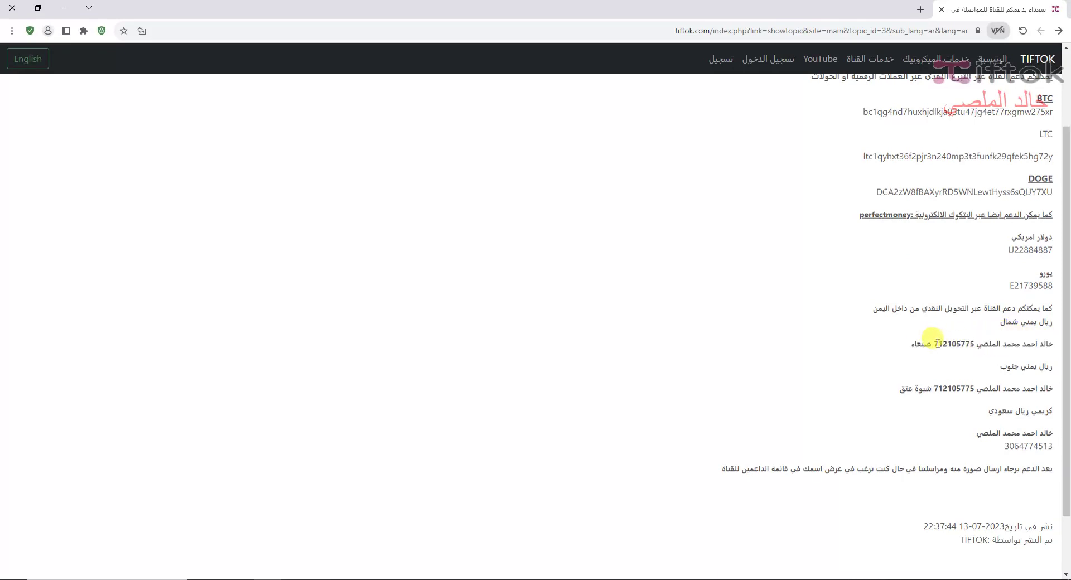
left_click_drag(886, 384, 1066, 389)
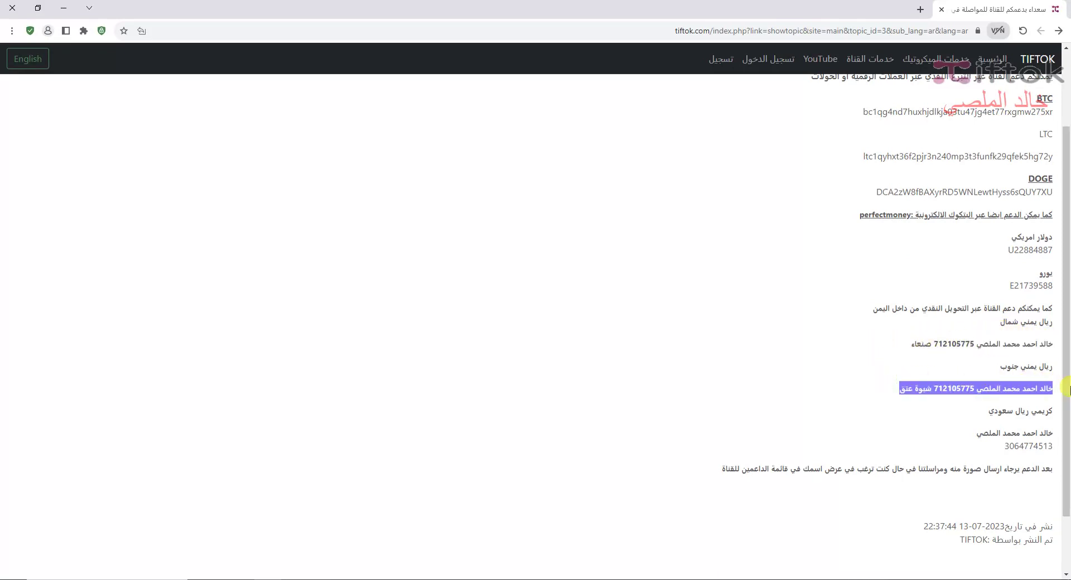
left_click(985, 435)
left_click_drag(976, 465, 1055, 444)
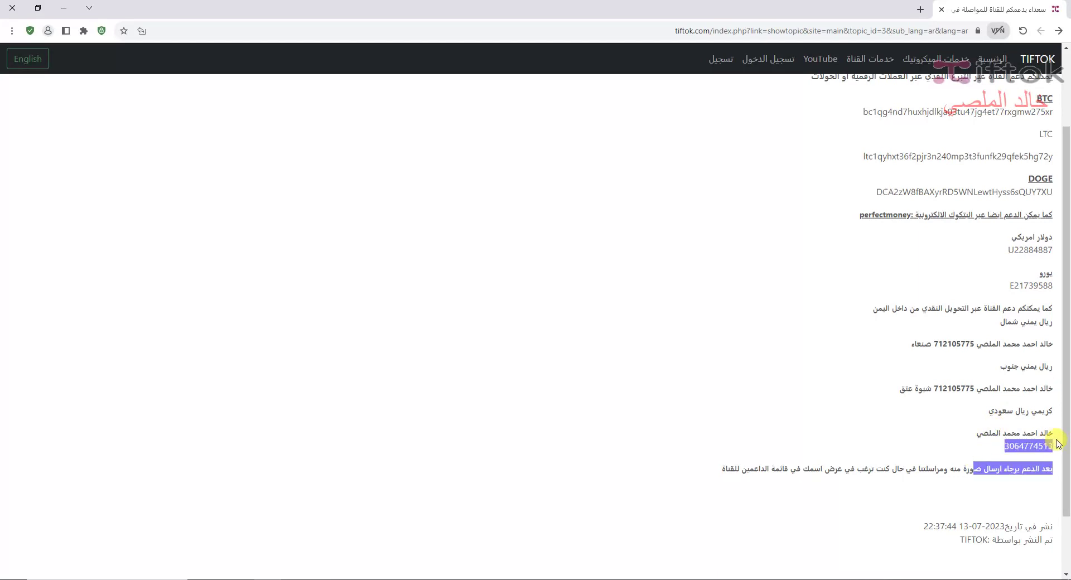
left_click(993, 462)
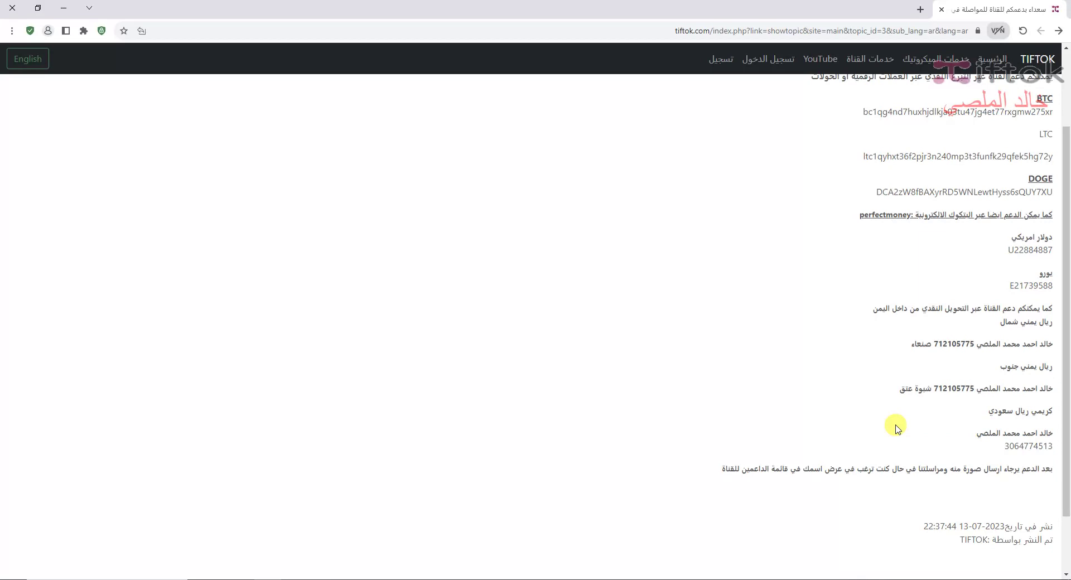
left_click_drag(1066, 246, 1066, 107)
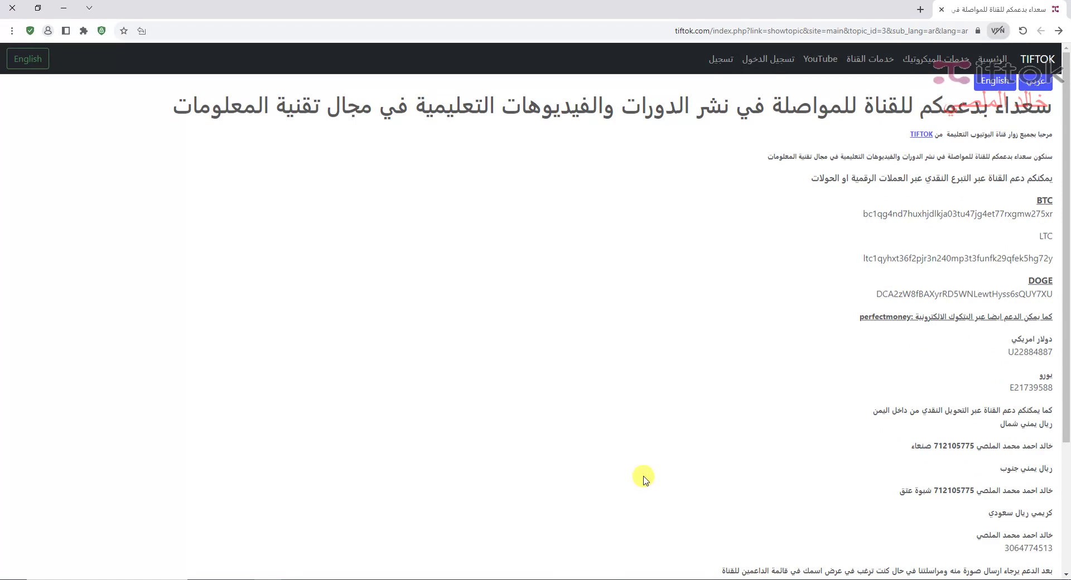
mouse_move(707, 569)
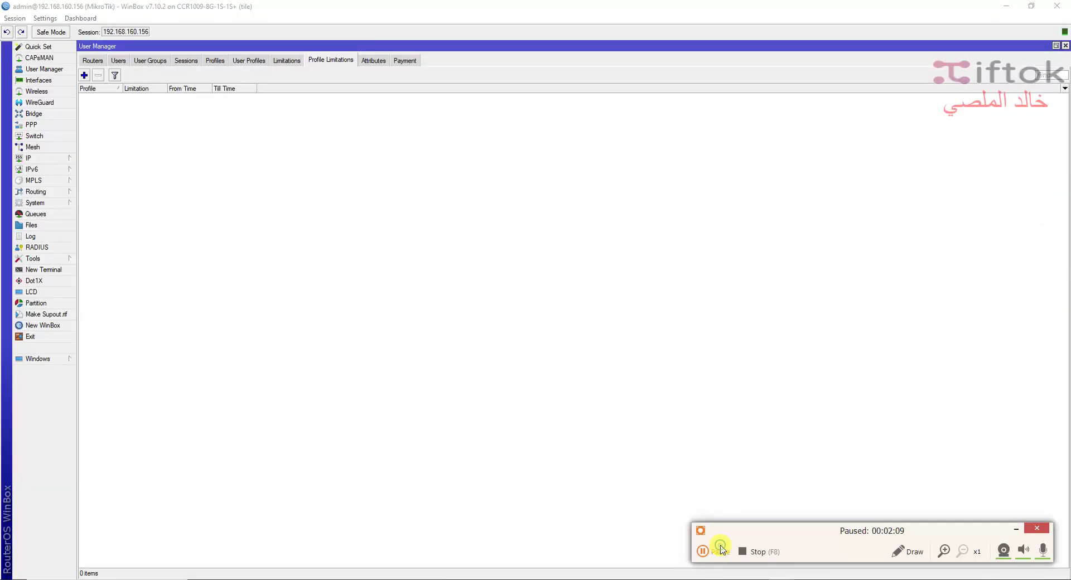
left_click(719, 550)
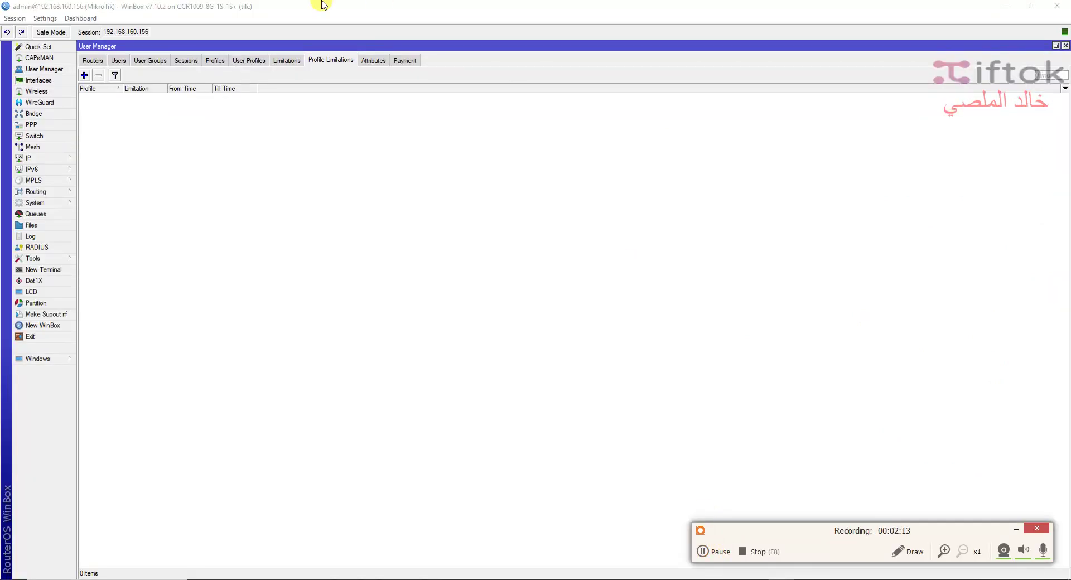
left_click(1042, 551)
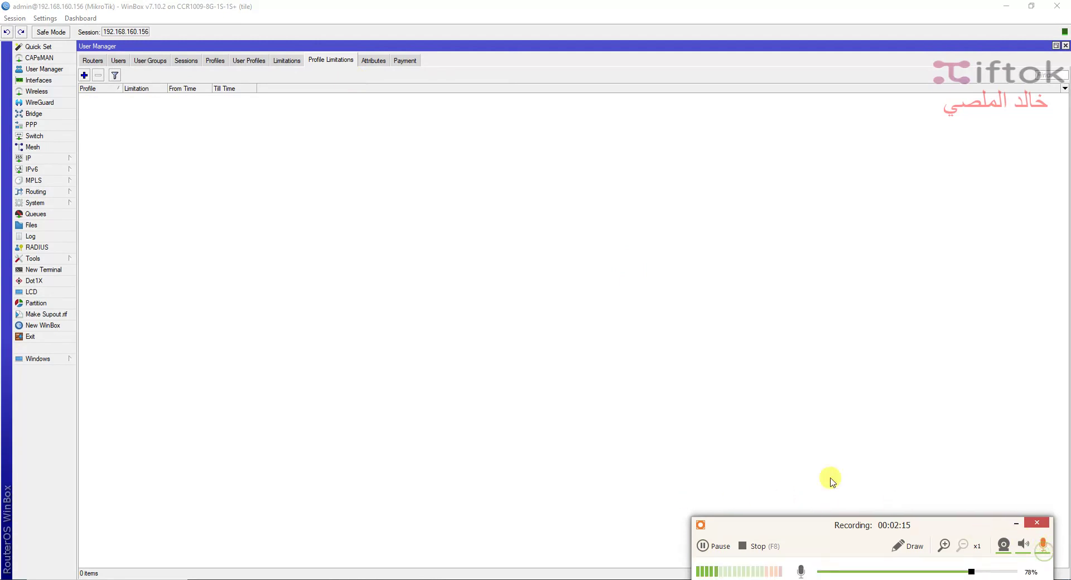
left_click(801, 570)
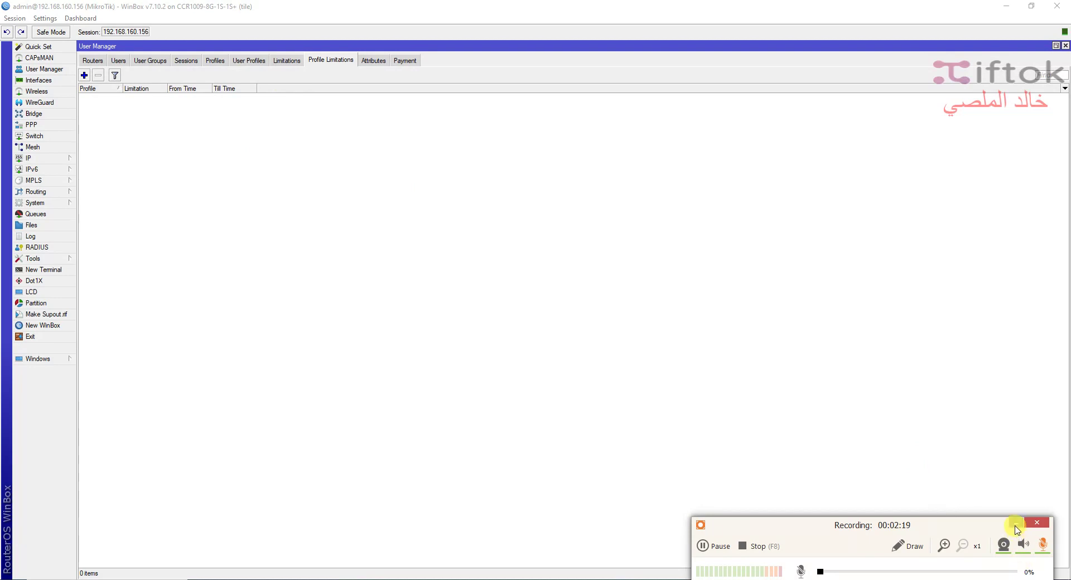
left_click(1016, 523)
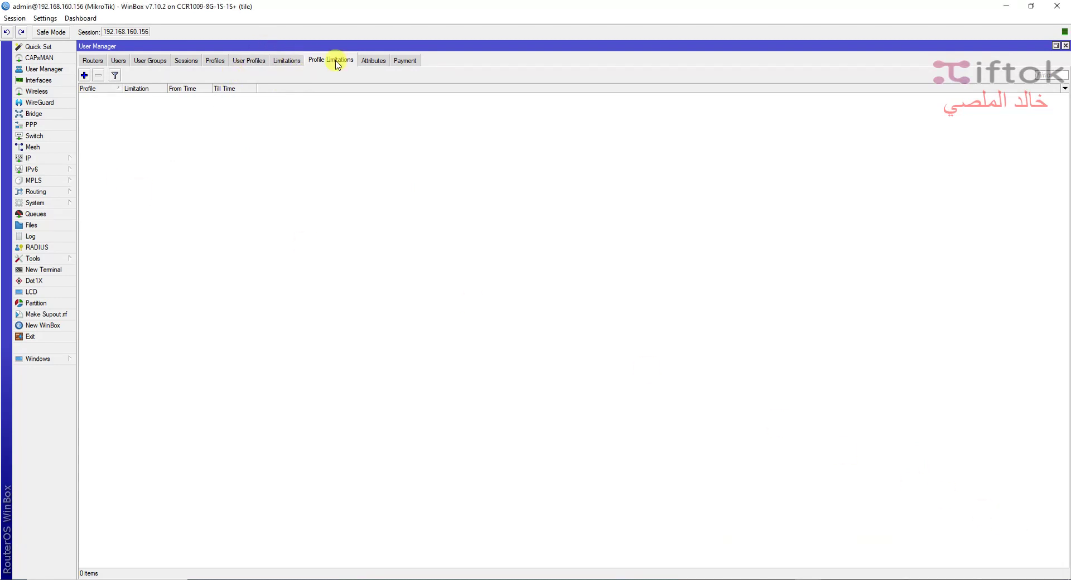
Reopen User Manager in WinBox and delete all existing profile limitations
left_click(57, 70)
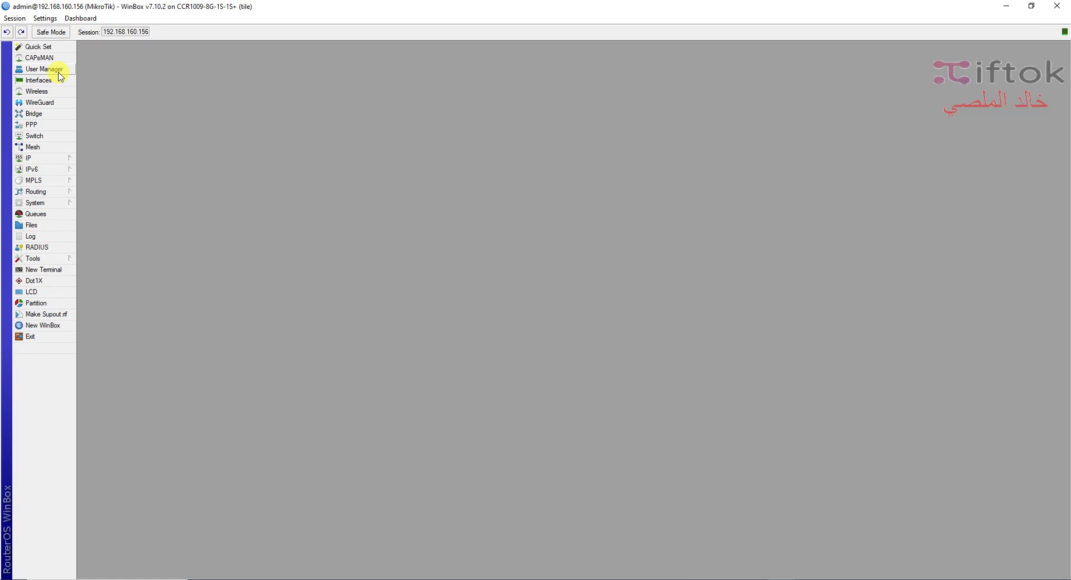
left_click(59, 71)
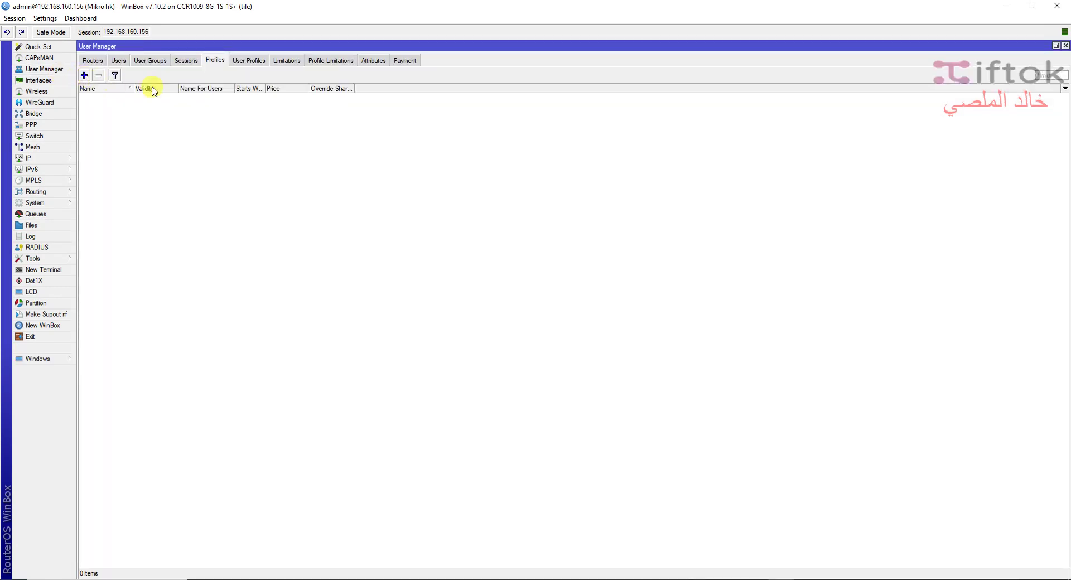
left_click(293, 61)
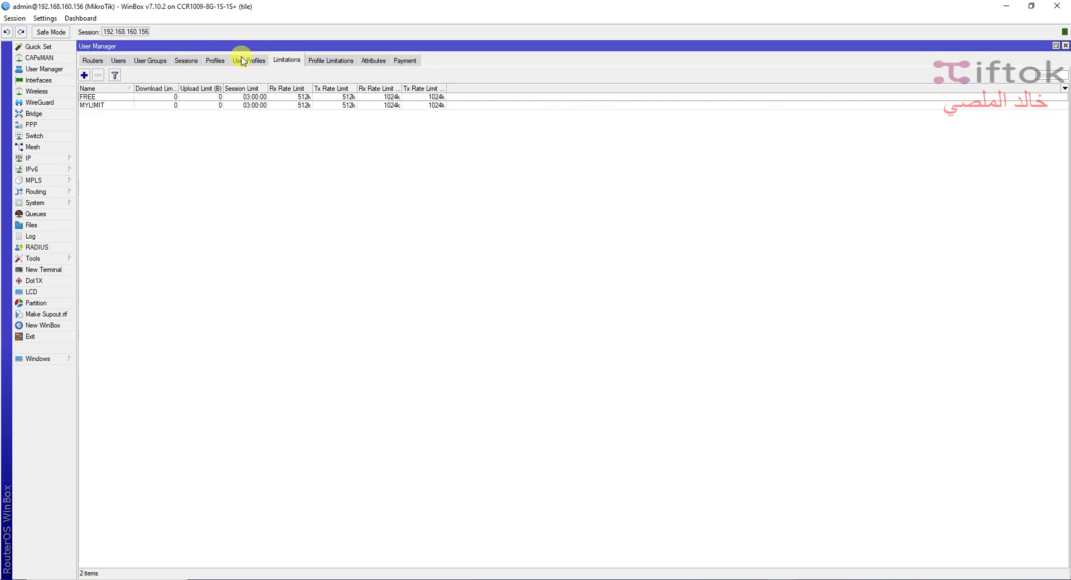
left_click(324, 61)
left_click(254, 62)
left_click(317, 61)
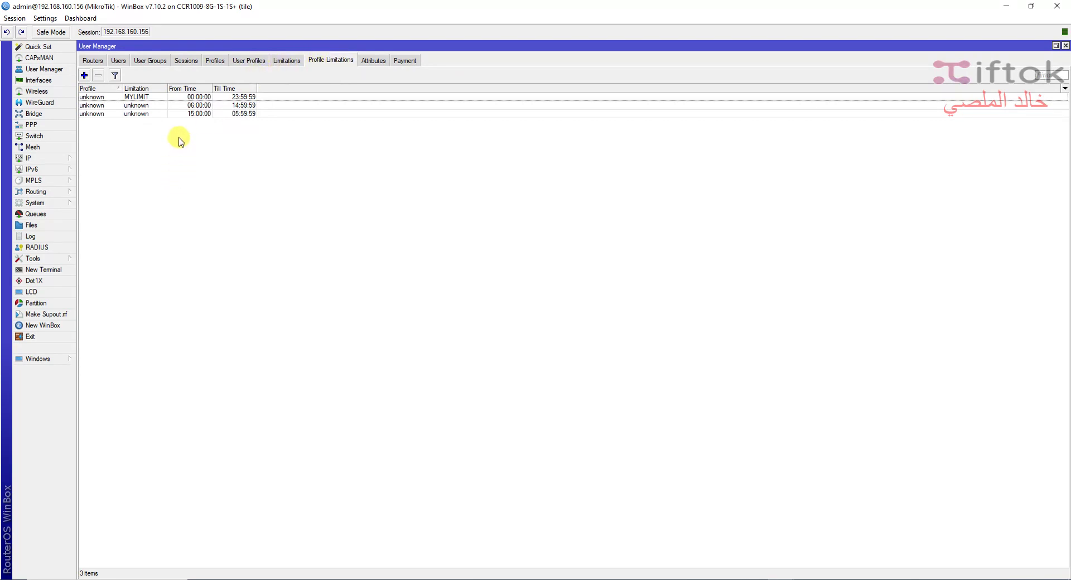
left_click(174, 106)
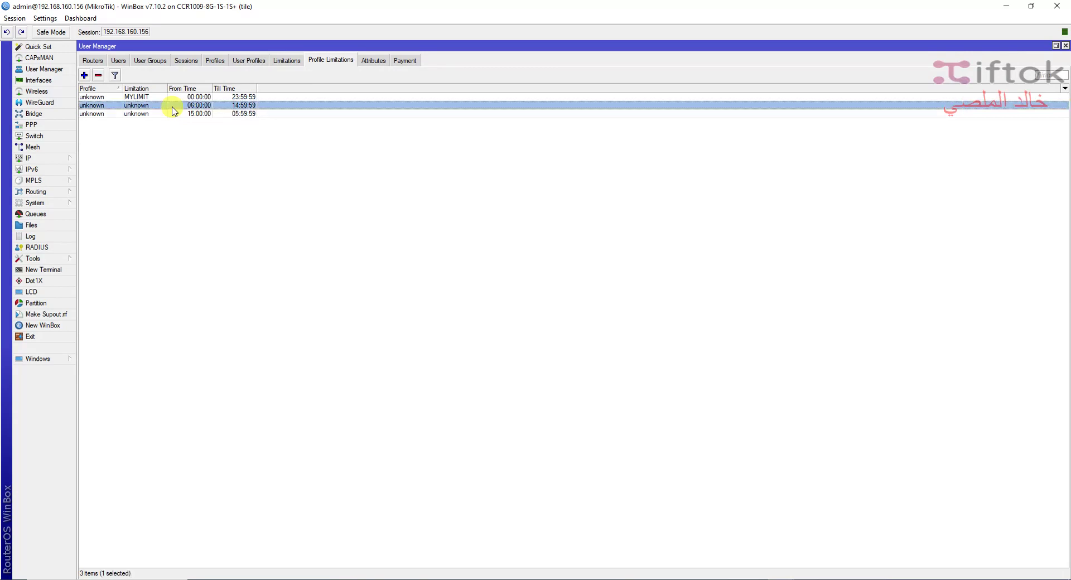
key("ctrl+a")
left_click(99, 76)
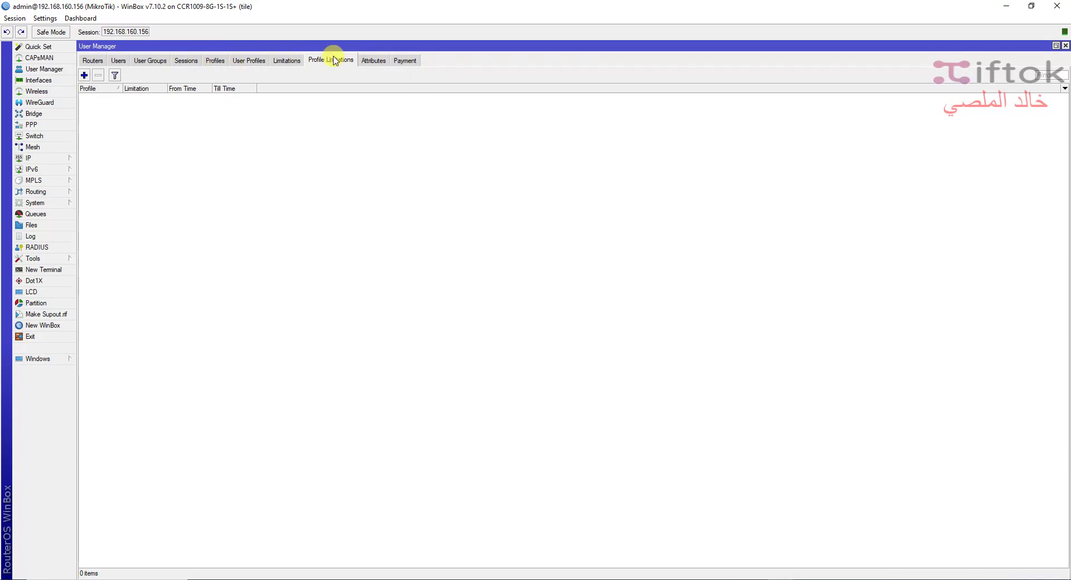
Show the User Manager profiles list, dismiss the notification, and turn on Magnifier in Windows Settings
left_click(213, 62)
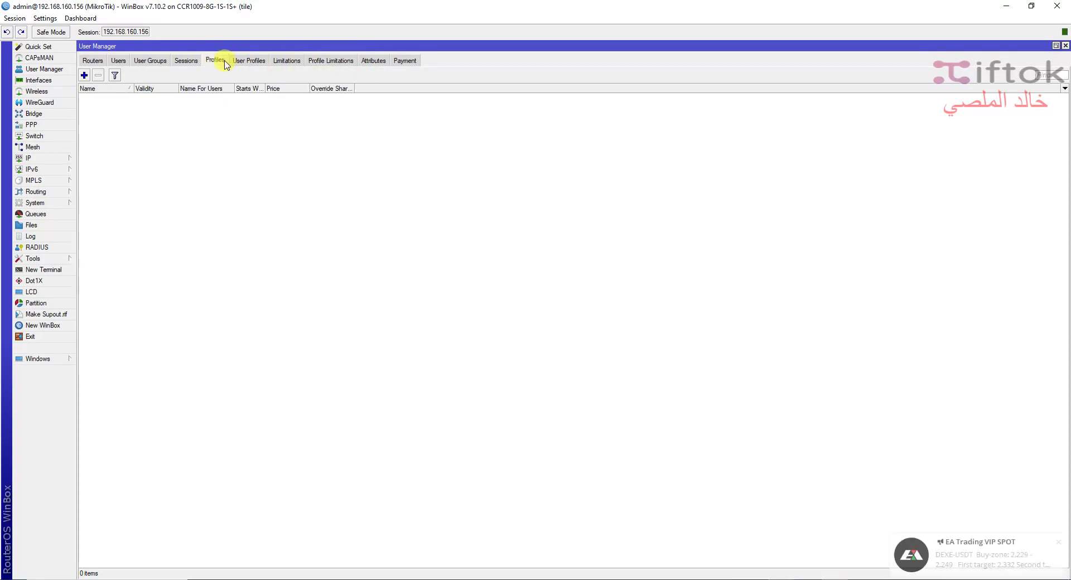
left_click(1058, 540)
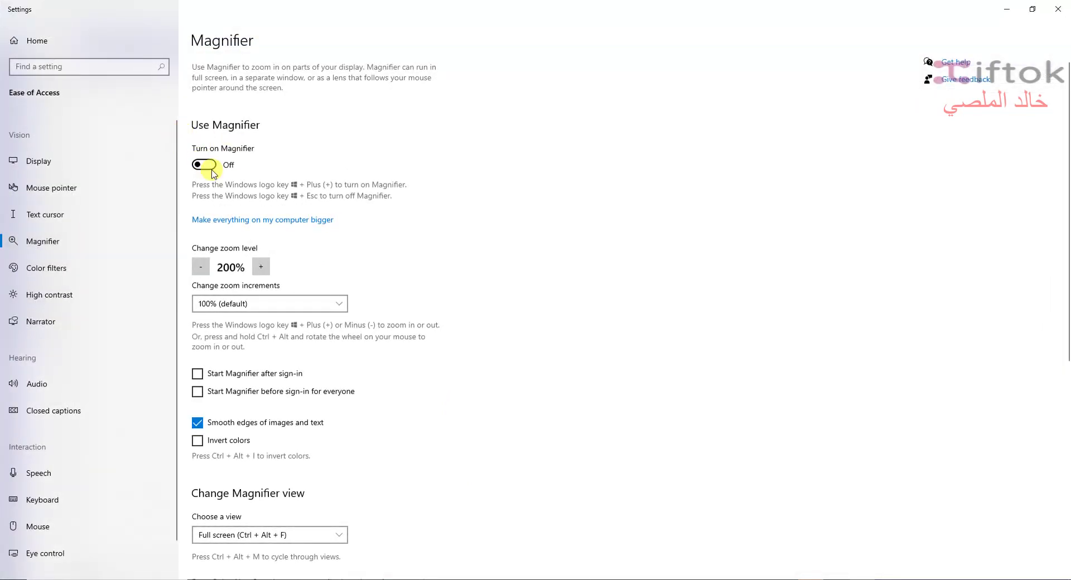
left_click(204, 165)
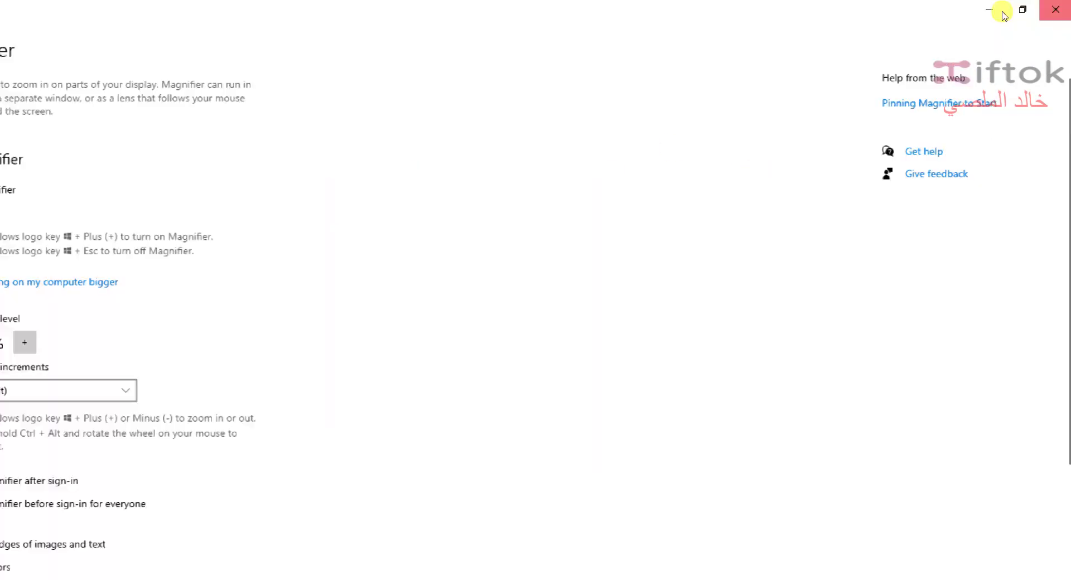
left_click(1002, 14)
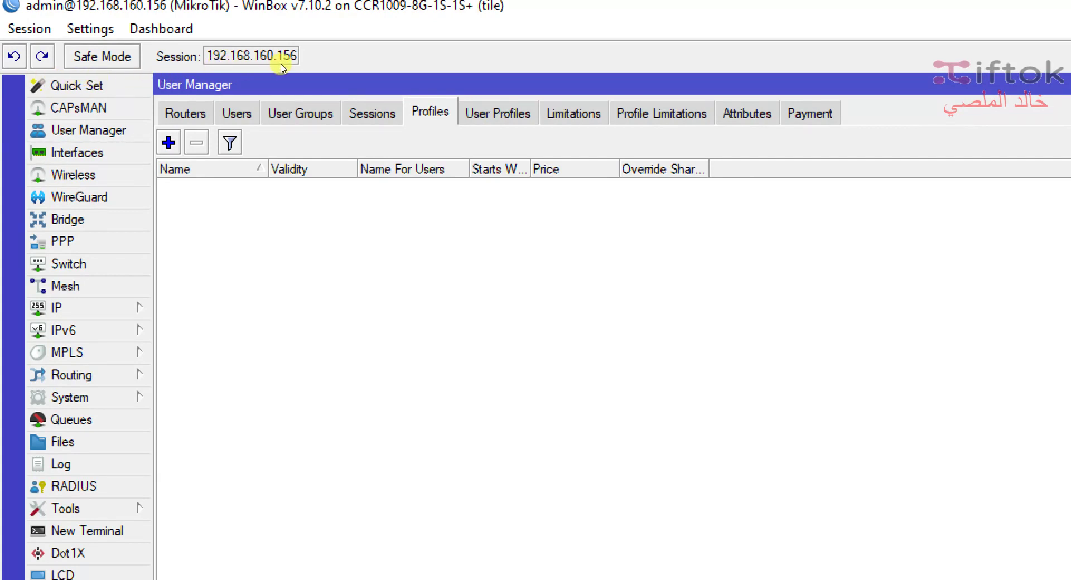
Start a new User Manager profile and name it FREE_USER
left_click(168, 143)
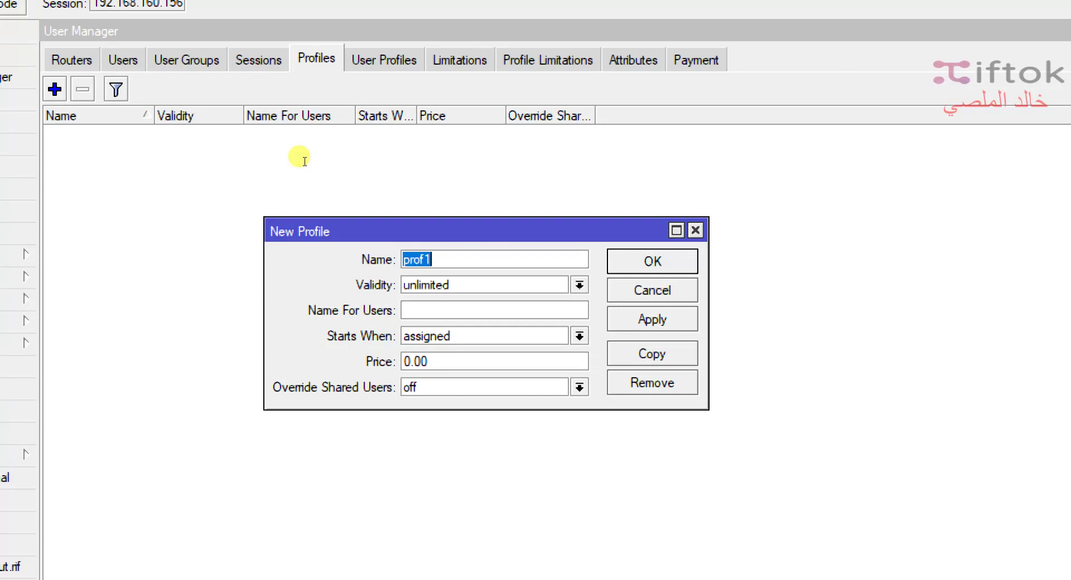
type("A")
type("l")
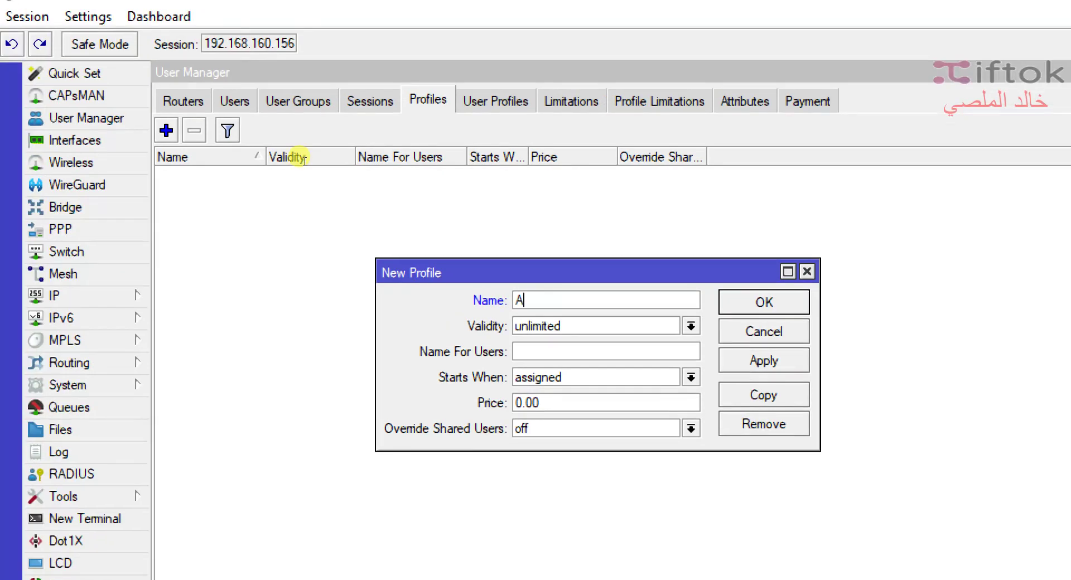
key("BackSpace")
key("BackSpace")
type("A")
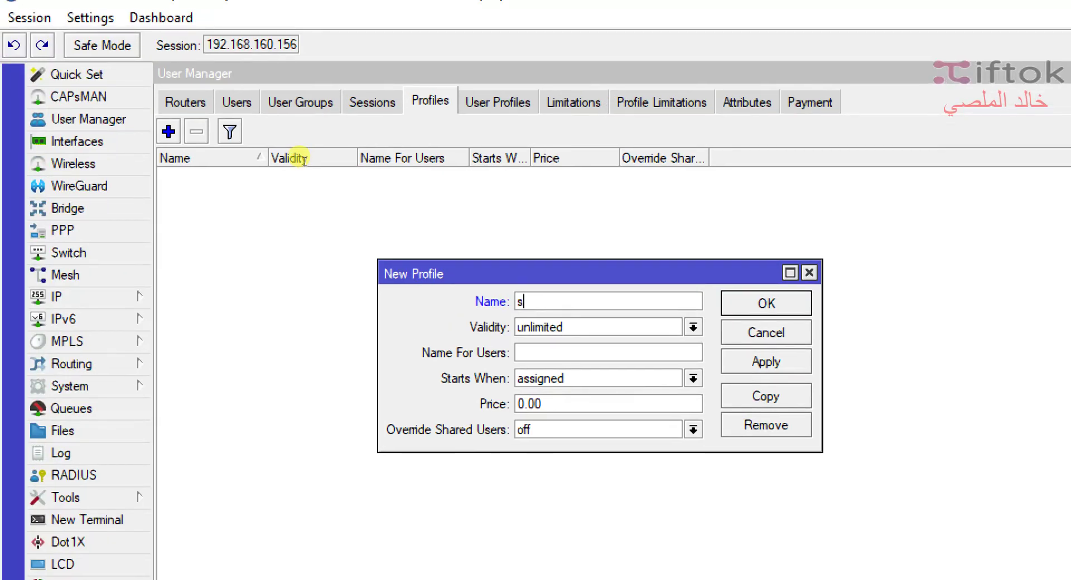
key("BackSpace")
type("FREE_USER")
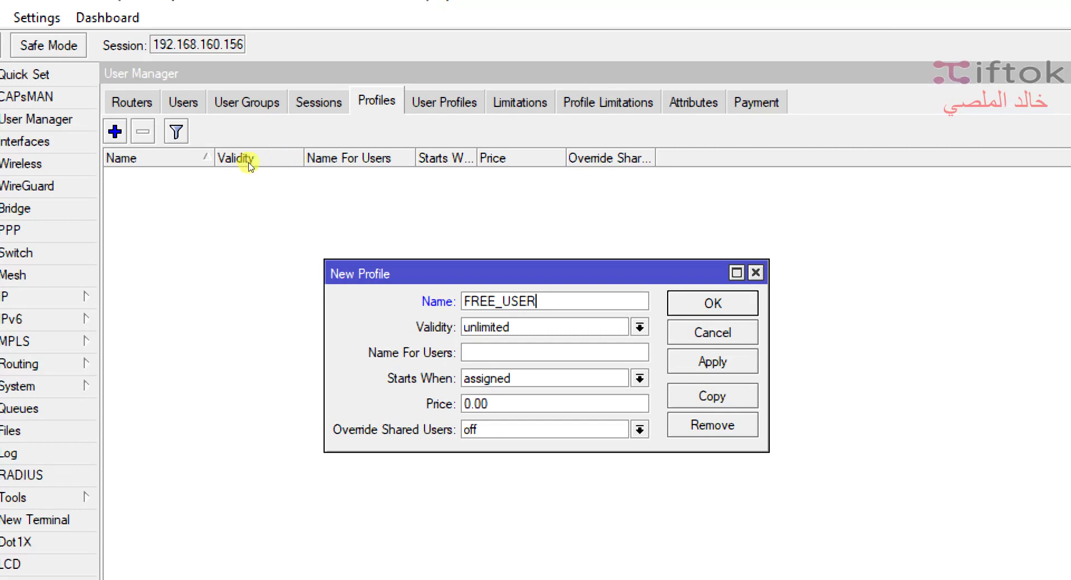
key("Home")
key("shift+Right")
key("shift+Right")
key("shift+Right")
key("shift+Right")
key("shift+Right")
key("shift+Right")
key("shift+Right")
key("shift+Right")
key("shift+Right")
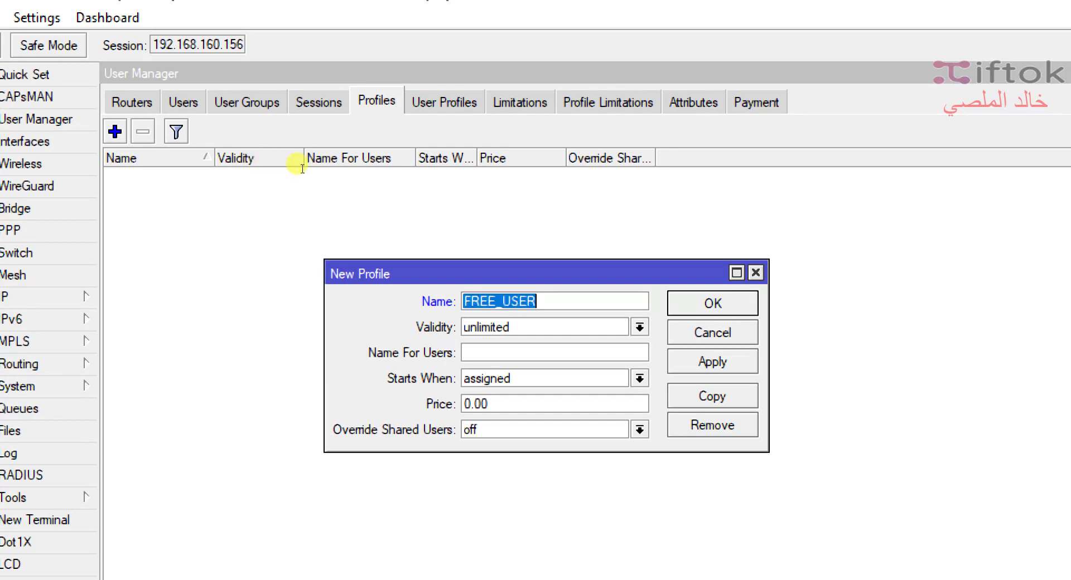
Set the new profile's validity to 2d 00:00:00
key("Tab")
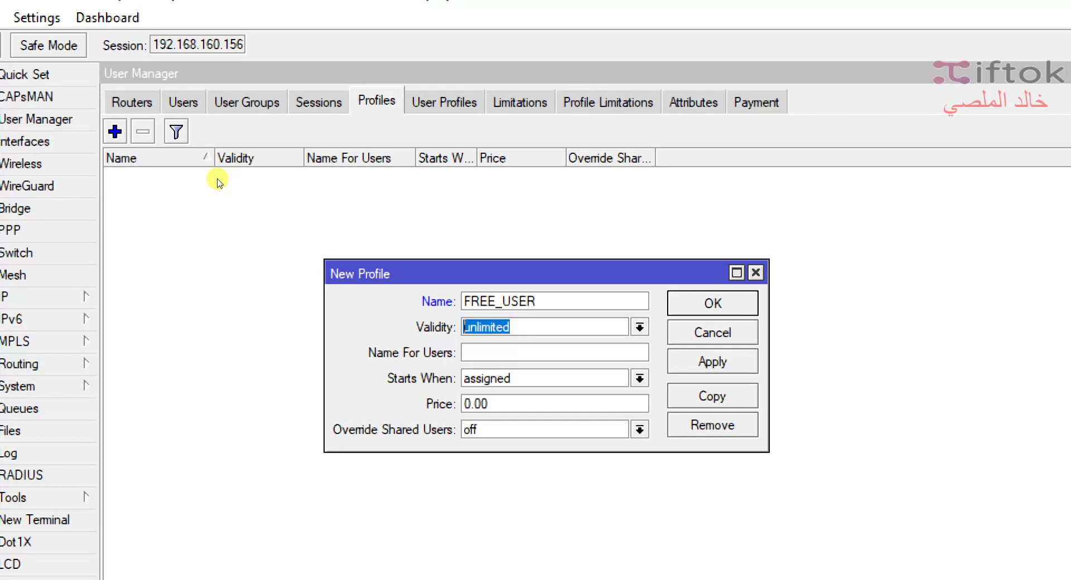
type("2d")
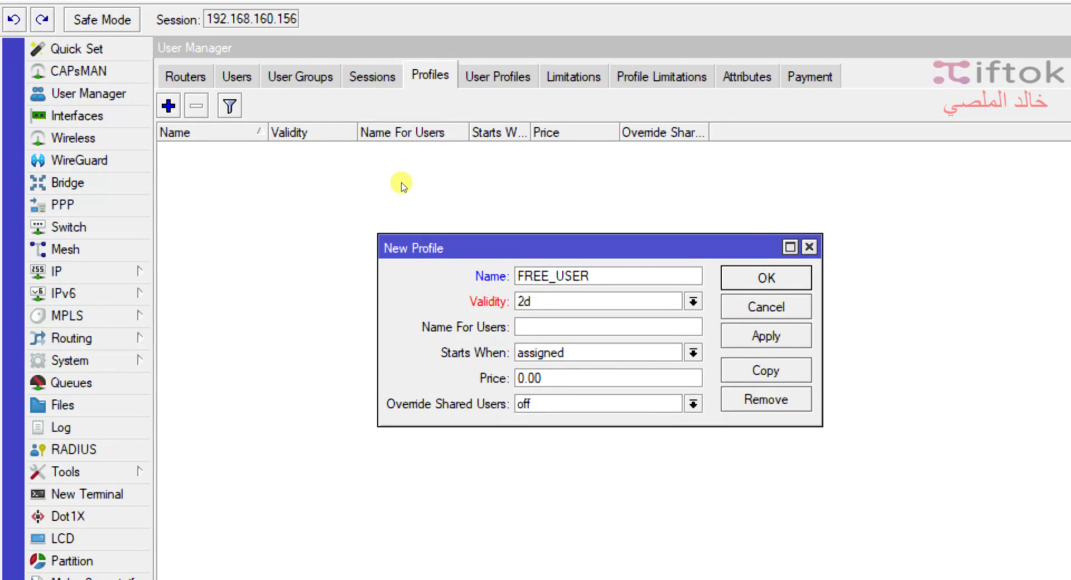
type("00:")
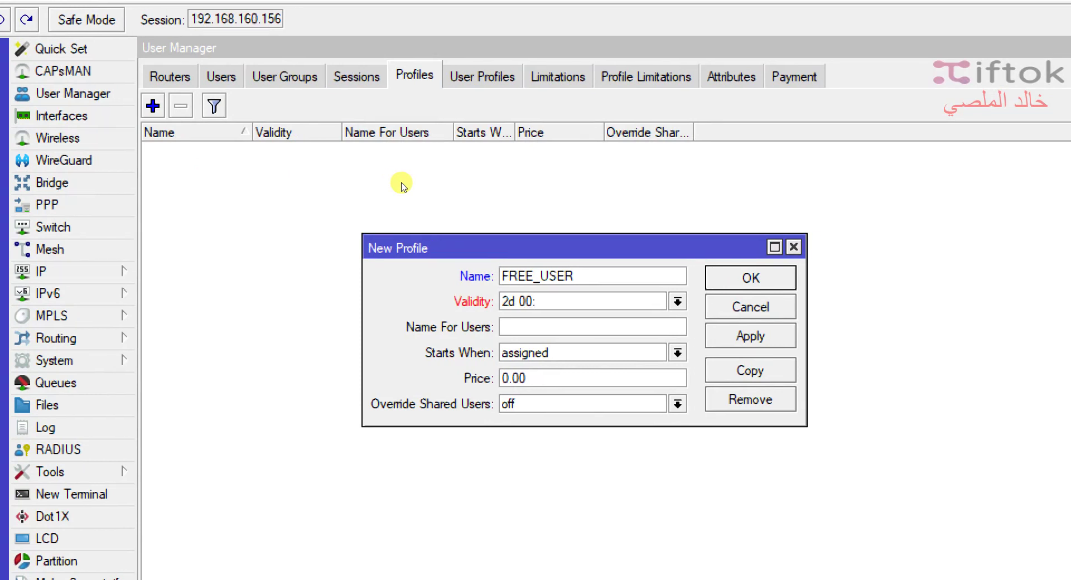
type("00")
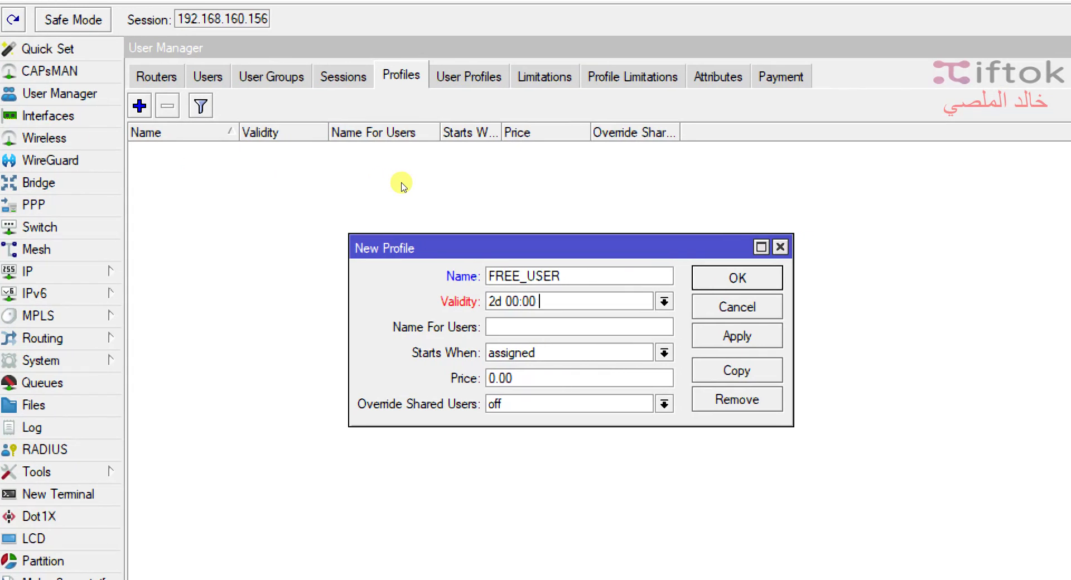
type(":00")
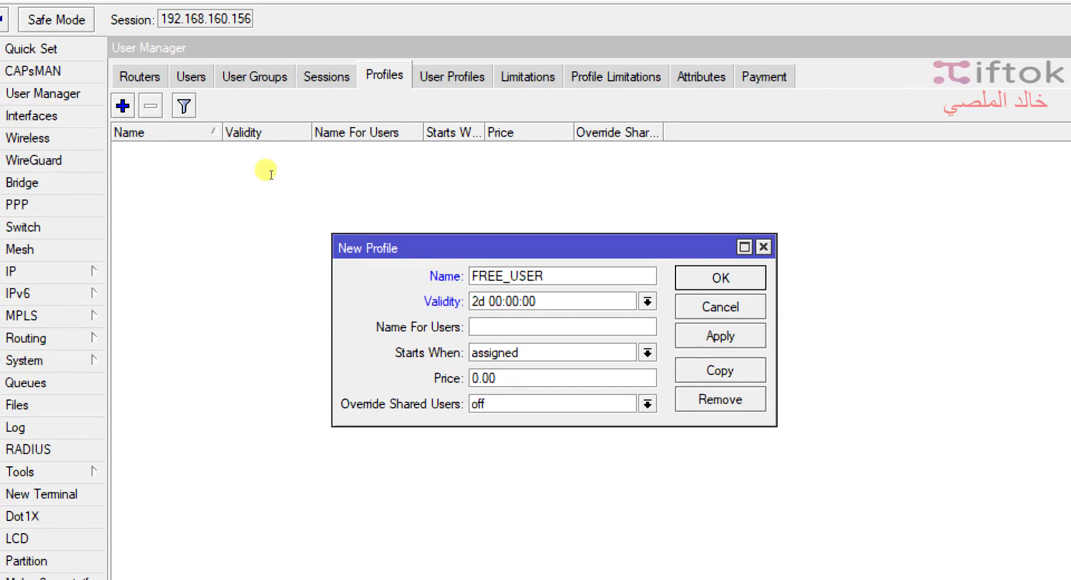
key("Home")
key("shift+Right")
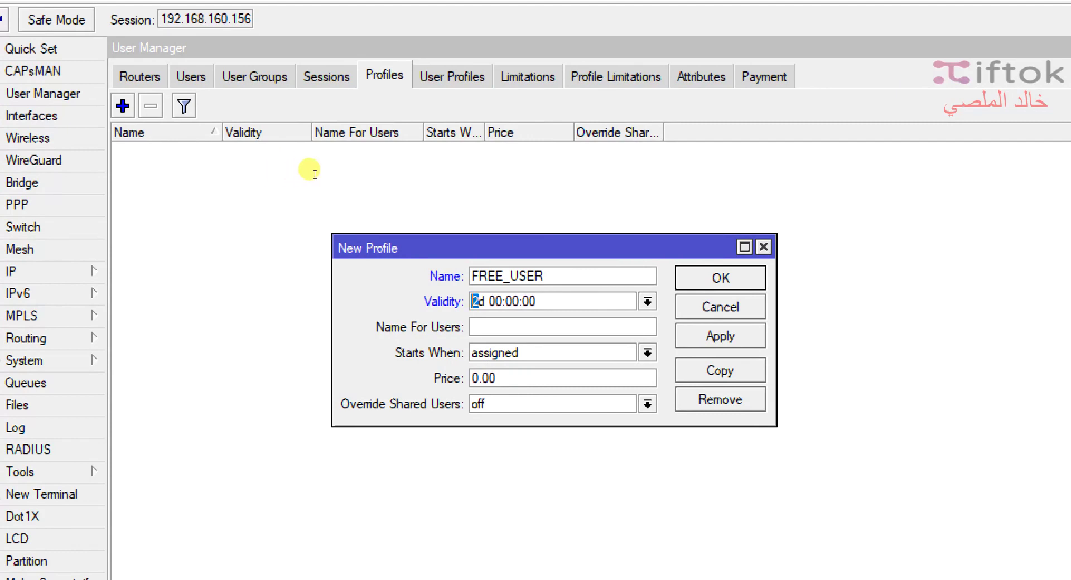
key("shift+End")
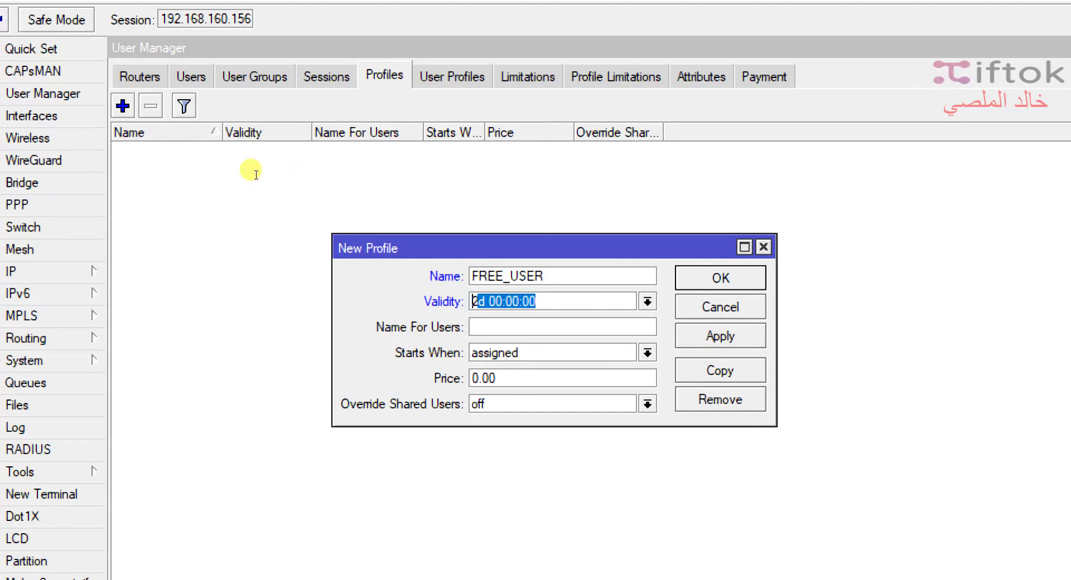
key("Left")
key("Right")
key("Right")
key("Right")
key("Right")
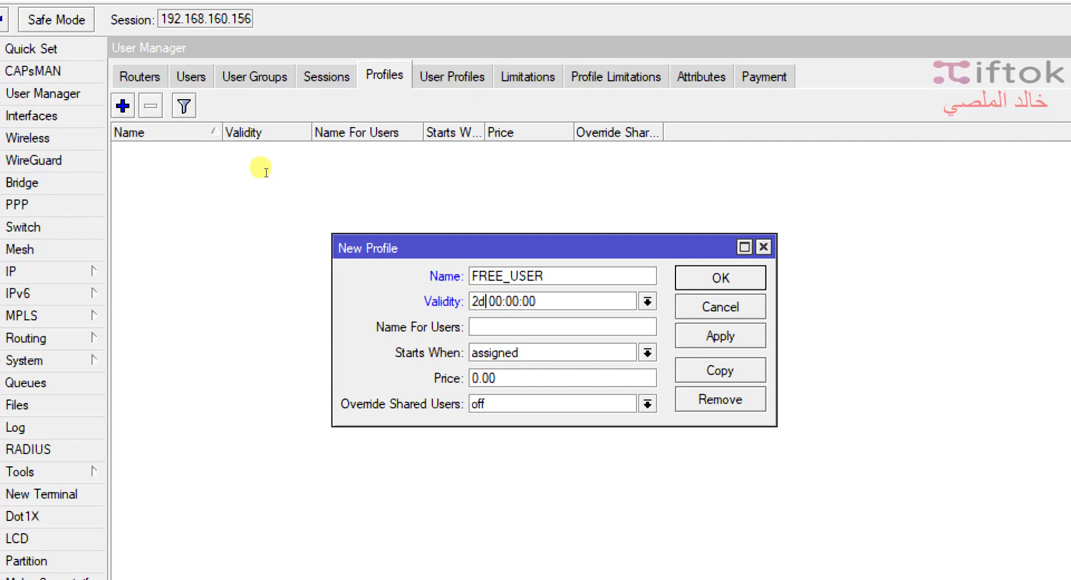
key("Left")
key("Left")
key("shift+End")
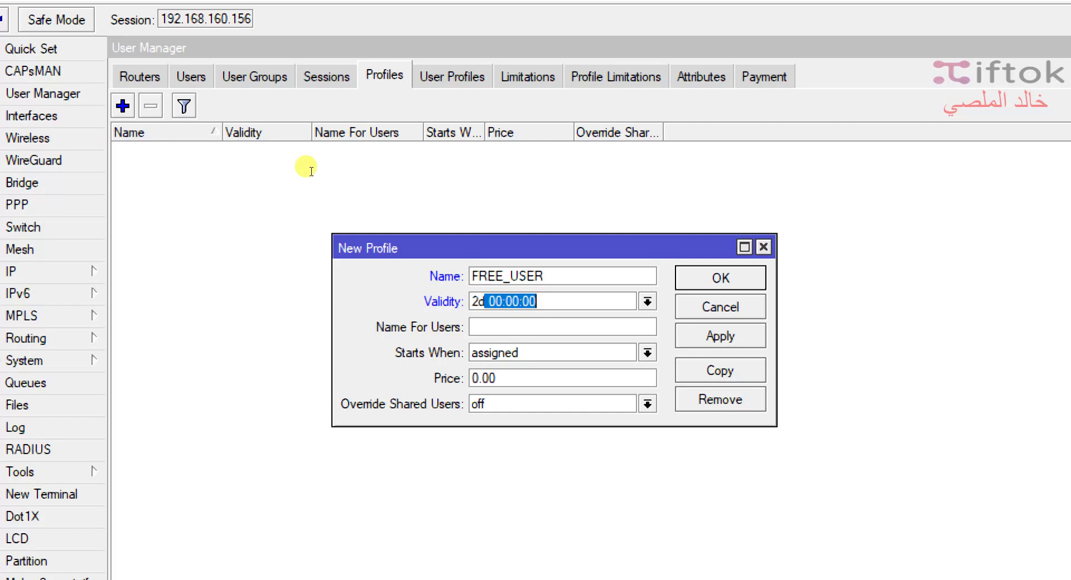
key("Right")
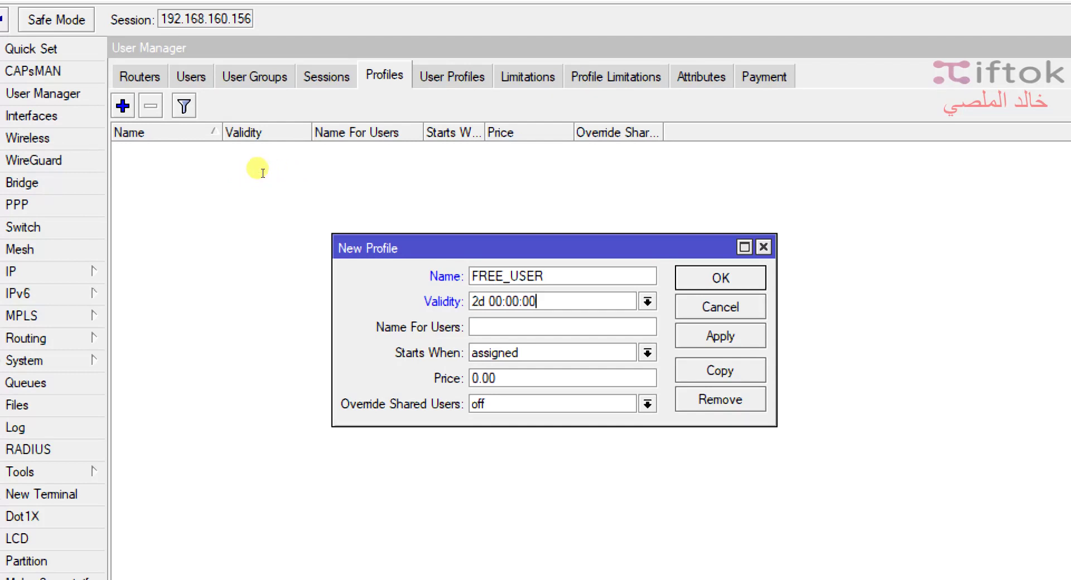
Change the day count of the profile's validity to 360, keeping the 00:00:00 time part
key("Home")
key("shift+Right")
type("360")
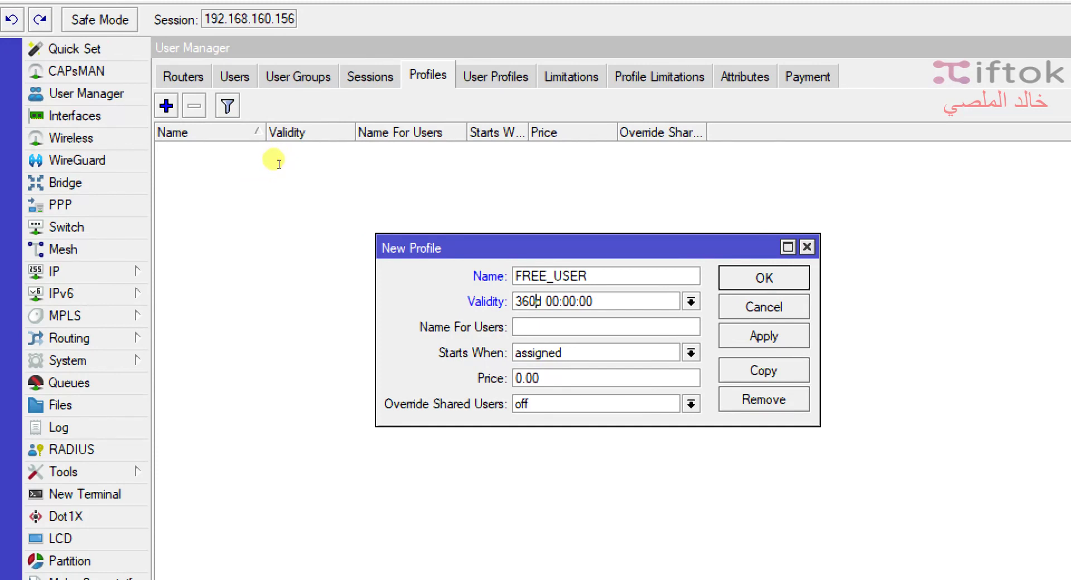
key("End")
key("shift+Left")
key("shift+Left")
key("shift+Left")
key("shift+Left")
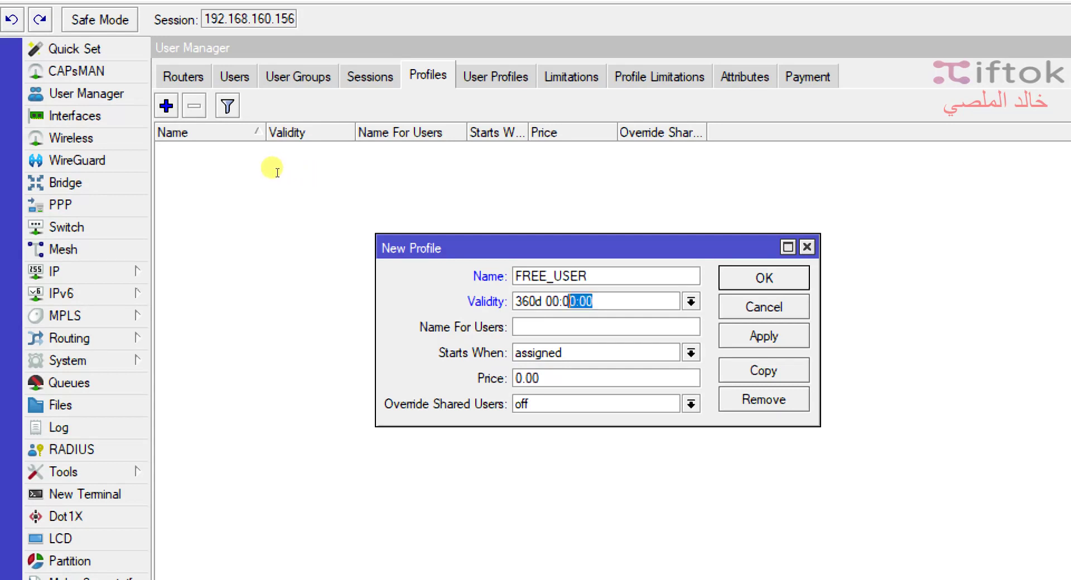
key("shift+Home")
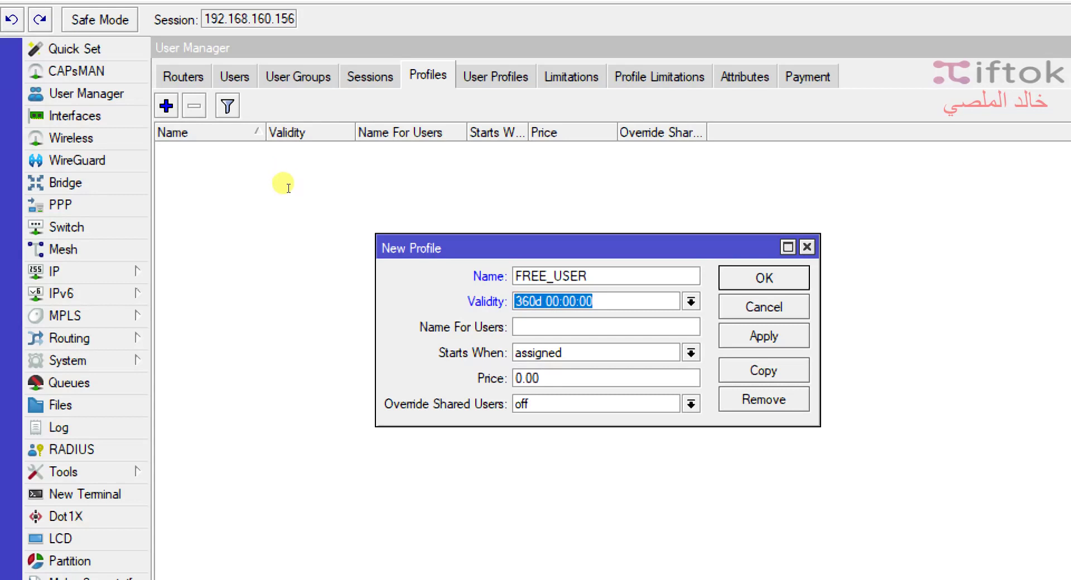
Enter "مجاني Free User" as the profile's name for users
key("Tab")
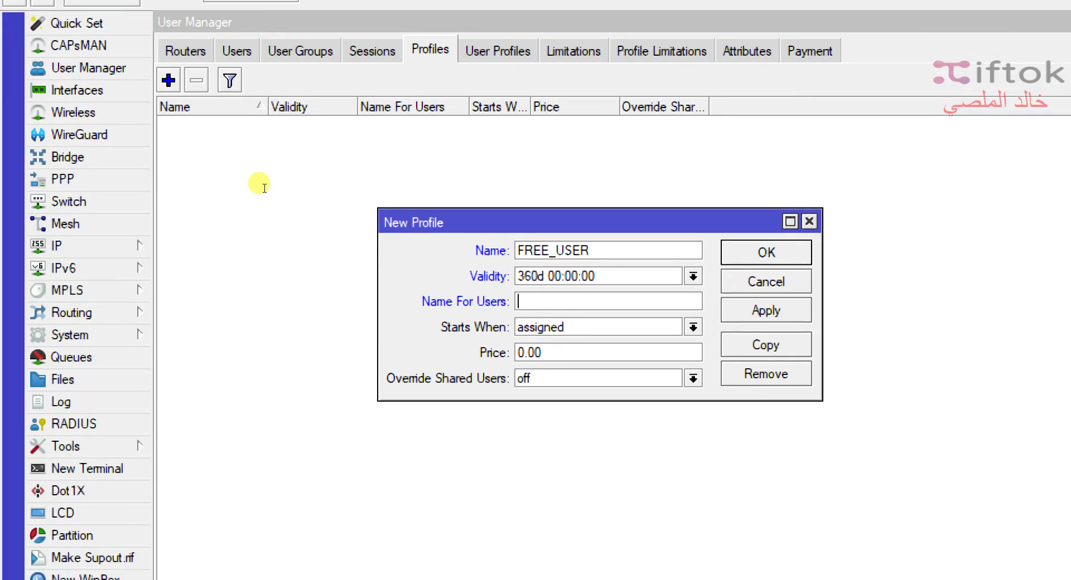
type("مجاني ب")
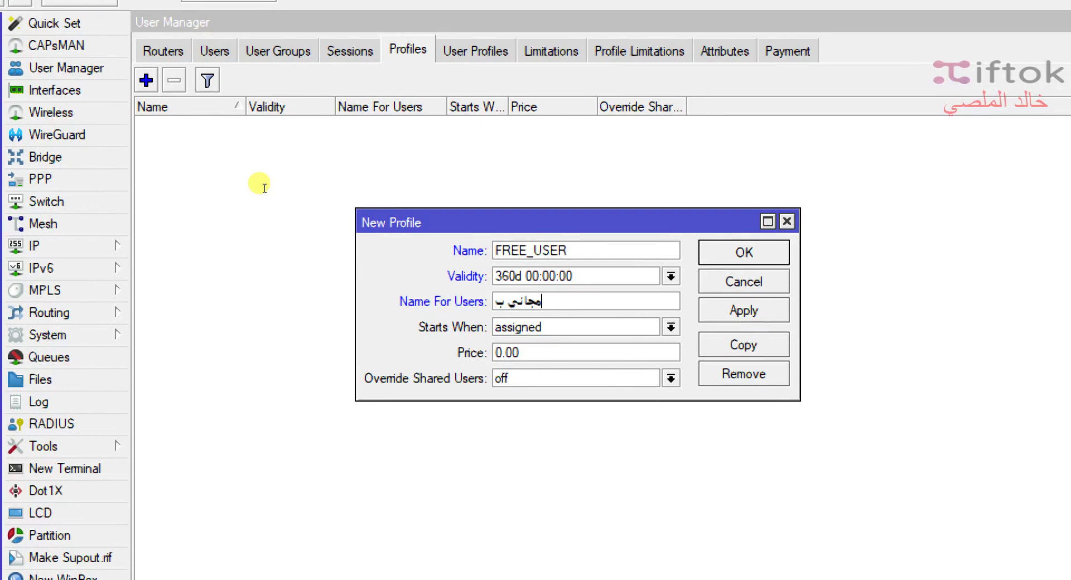
key("BackSpace")
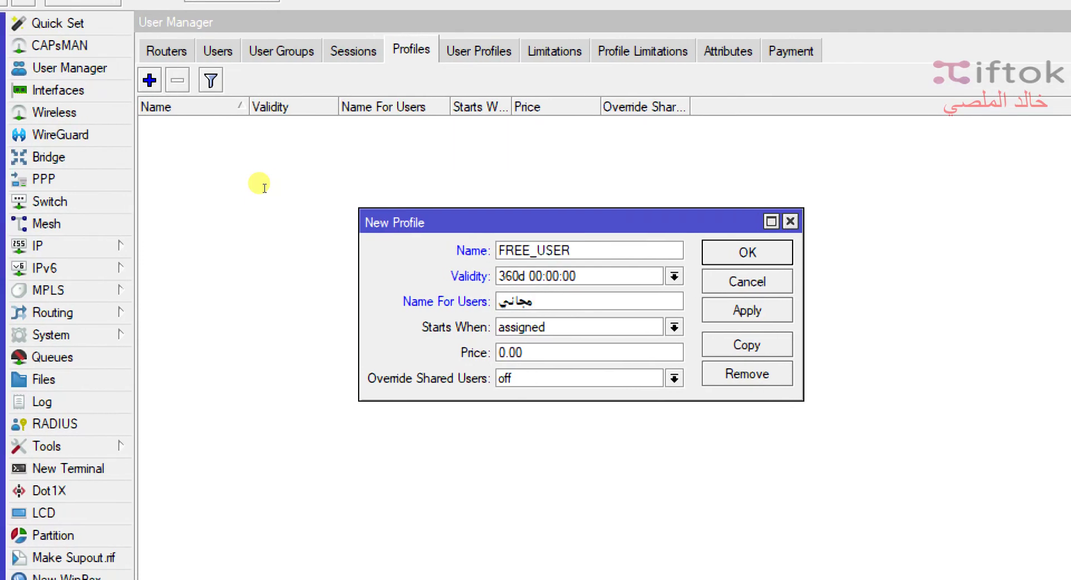
type("Free ")
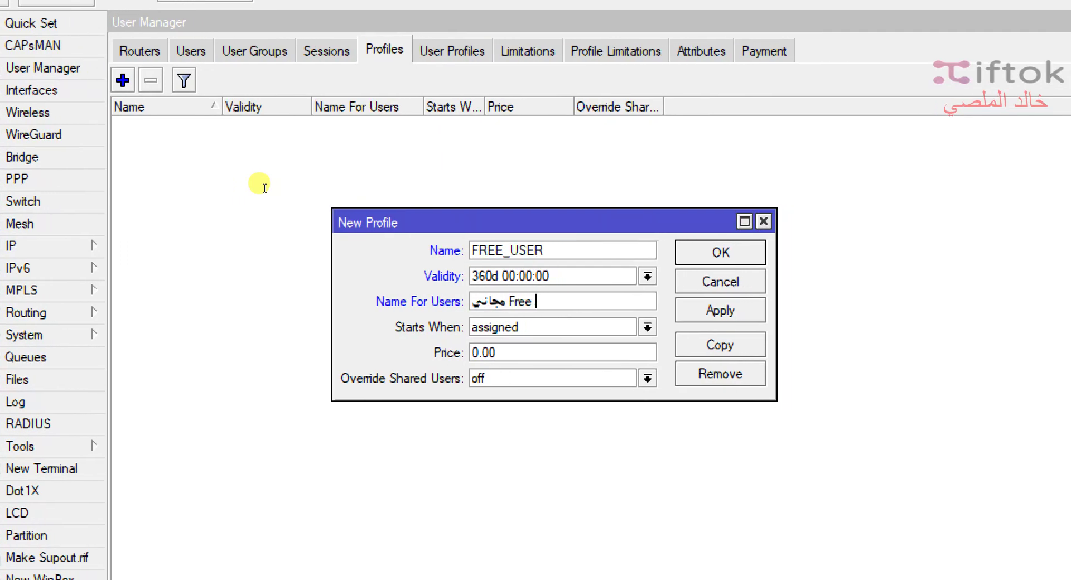
type("User")
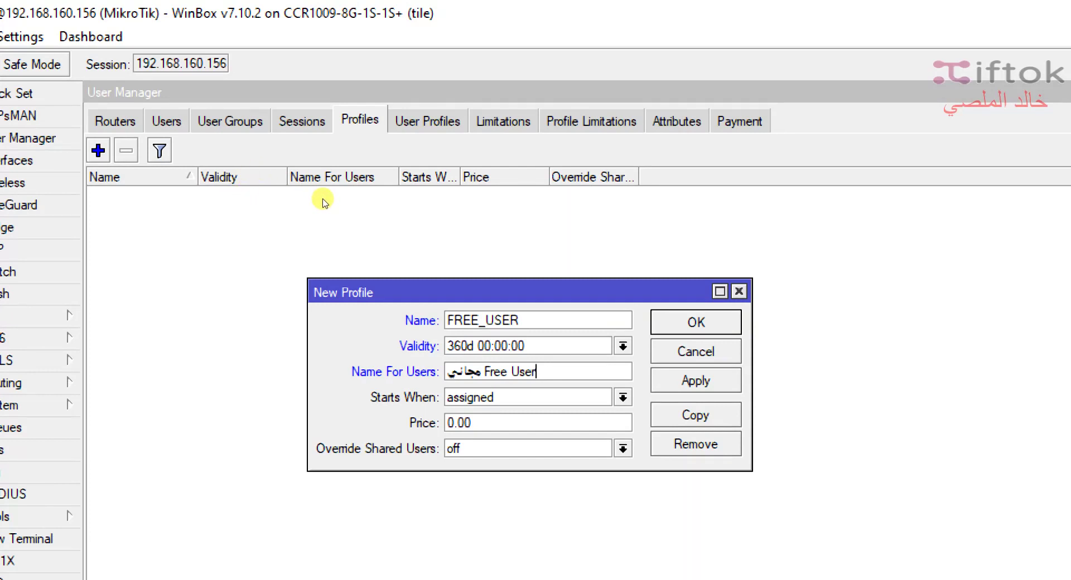
Make the profile's validity start at first auth
key("Tab")
key("alt+Down")
key("Down")
key("Return")
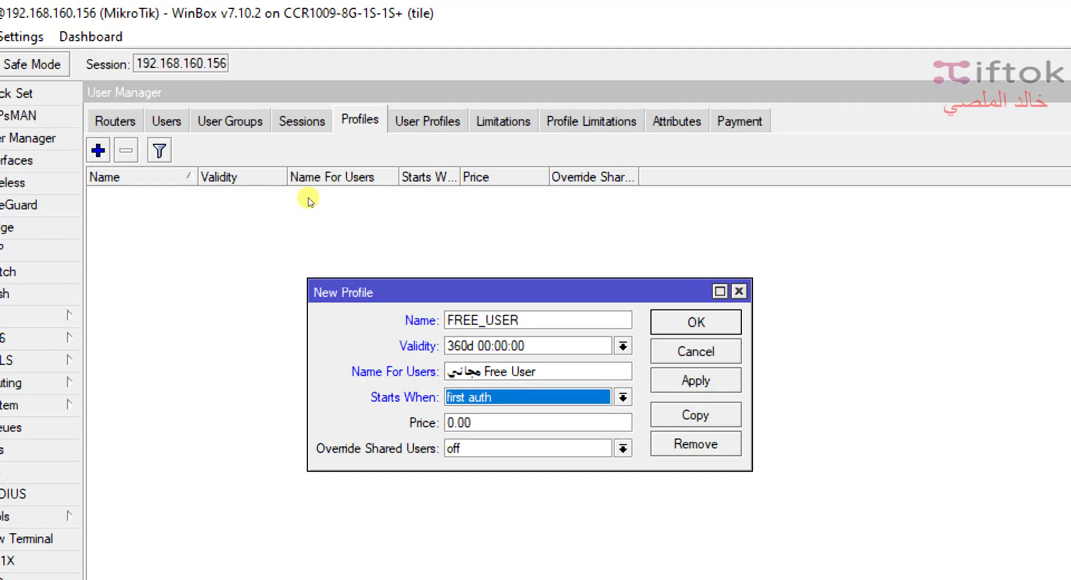
key("alt+Down")
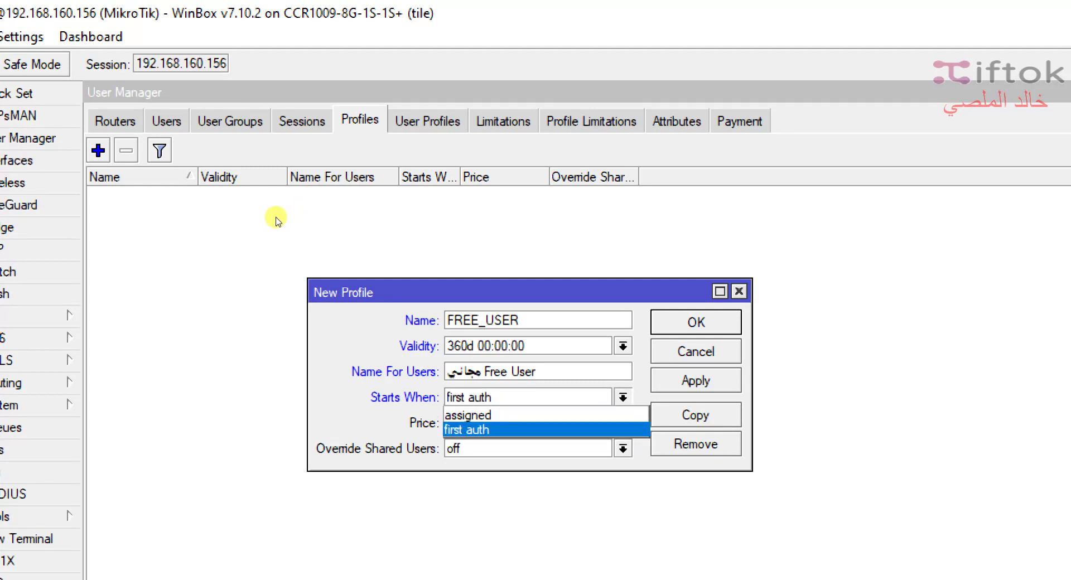
key("Return")
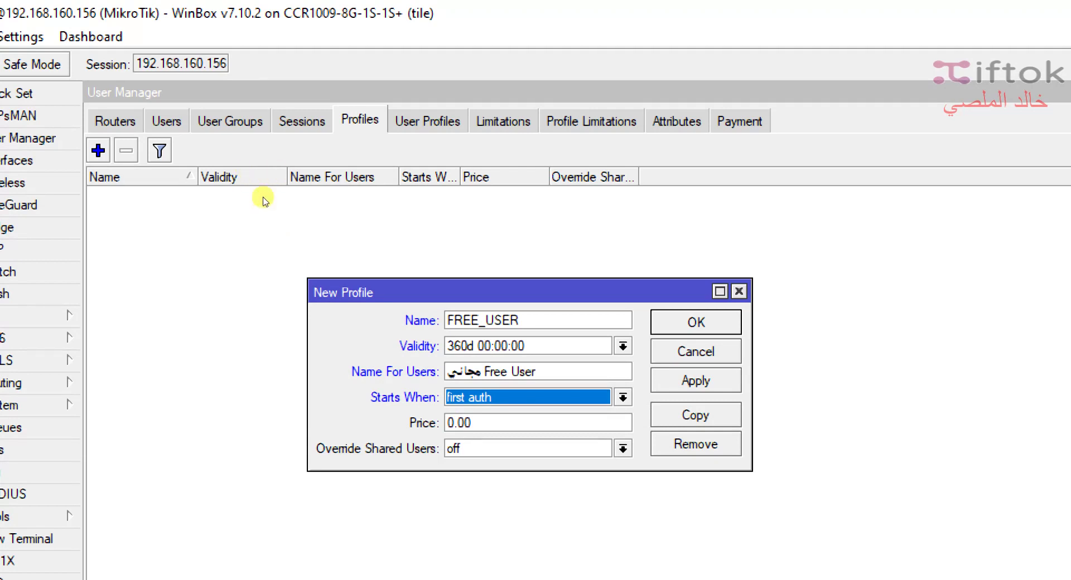
Switch the profile's Starts When setting to assigned and back to first auth
key("alt+Down")
key("Return")
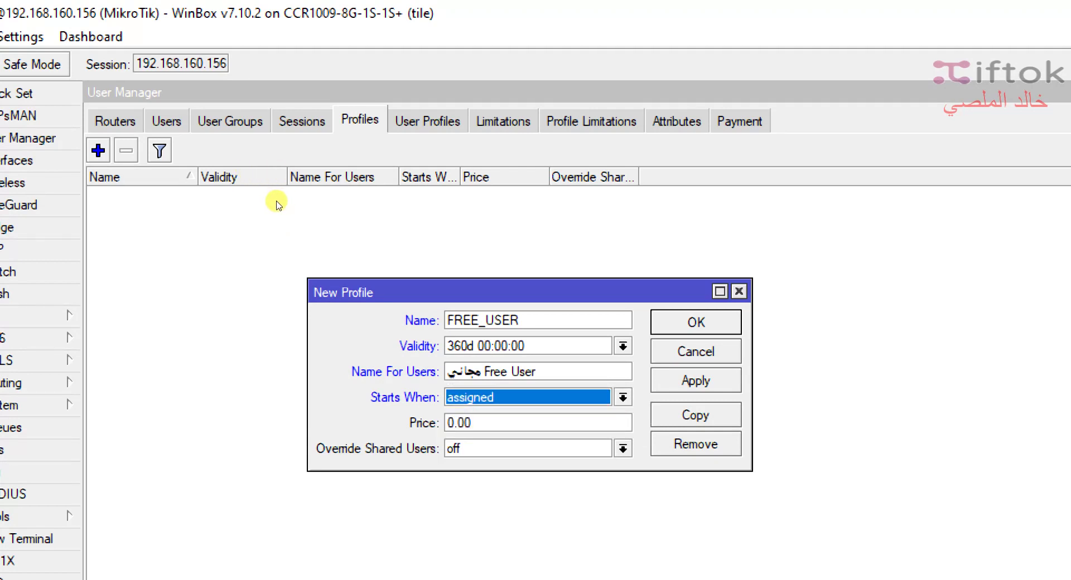
key("alt+Down")
key("Down")
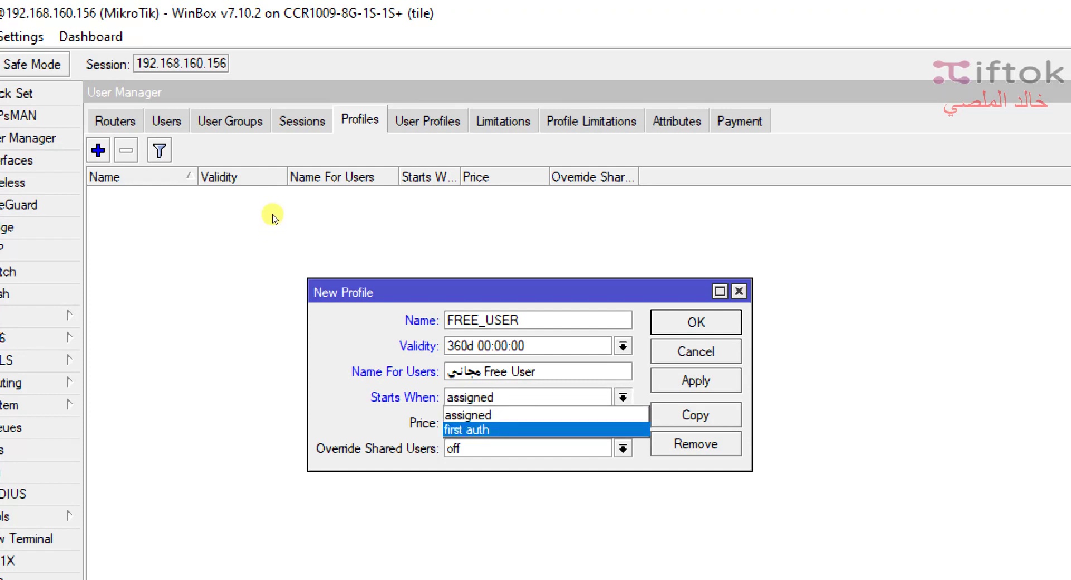
key("Return")
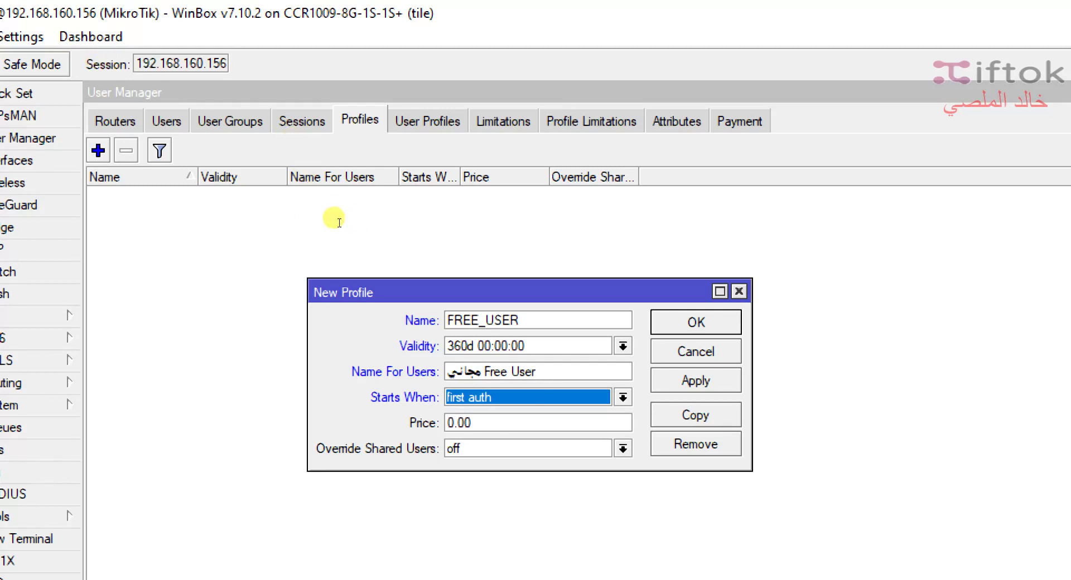
Examine the profile's price and the choices available for Override Shared Users
key("Tab")
key("Tab")
key("alt+Down")
key("Return")
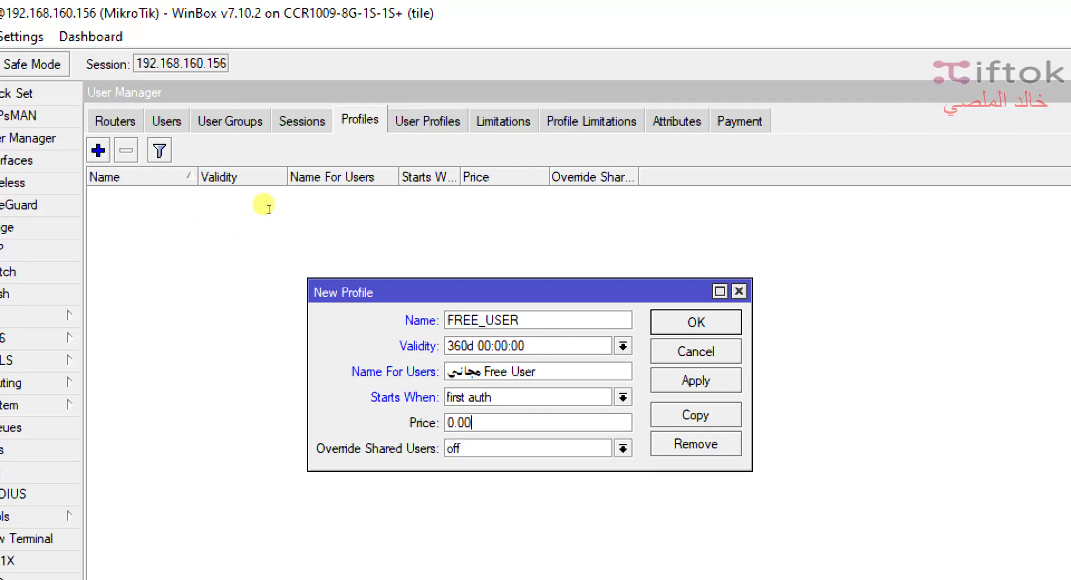
key("shift+Tab")
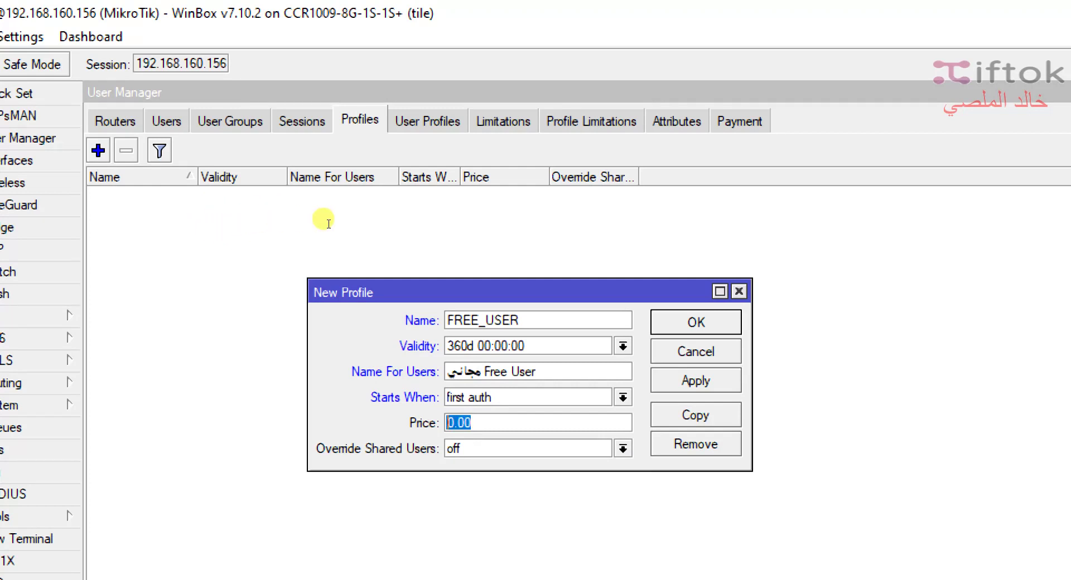
key("Tab")
key("alt+Down")
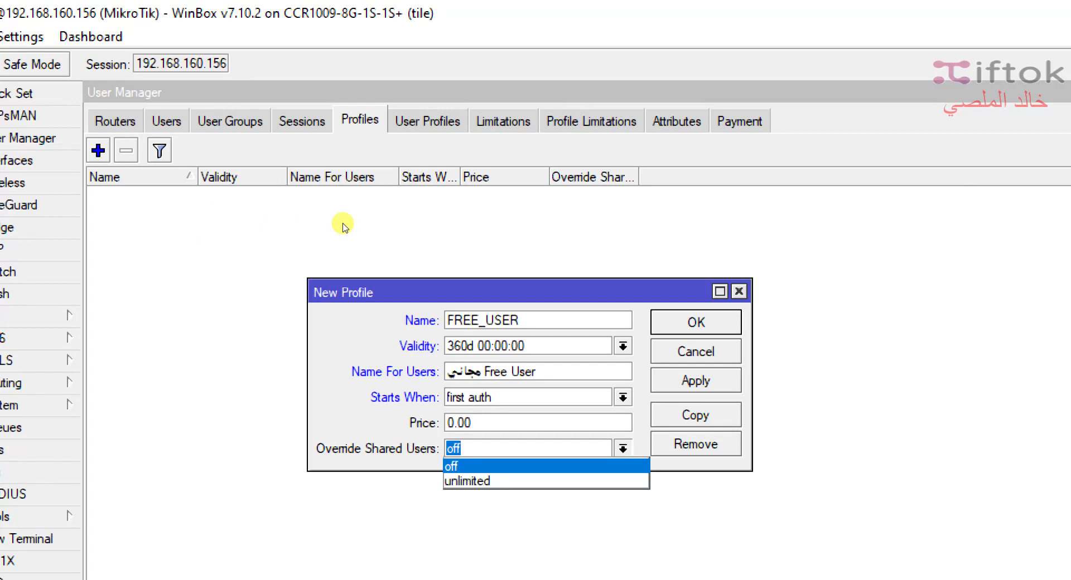
key("Return")
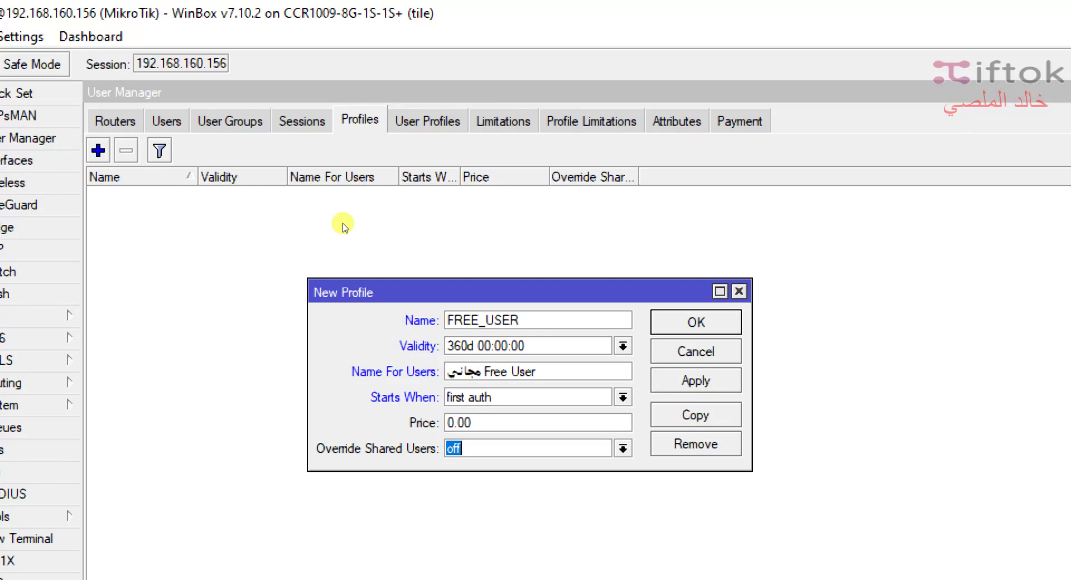
Try the unlimited option for the profile's Override Shared Users setting
key("alt+Down")
key("Down")
key("Return")
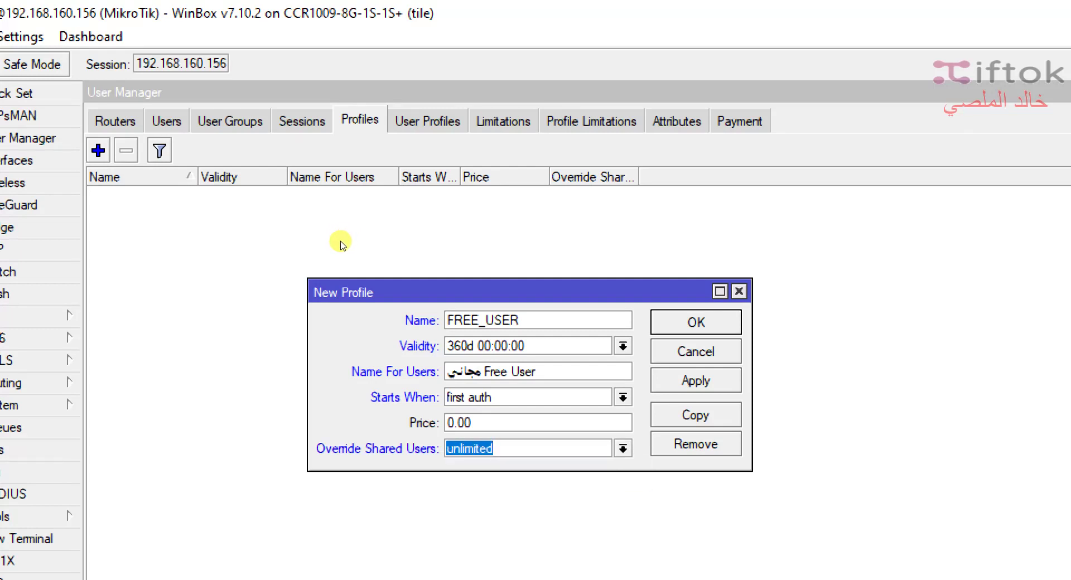
Set the profile's Override Shared Users value to 2
type("8")
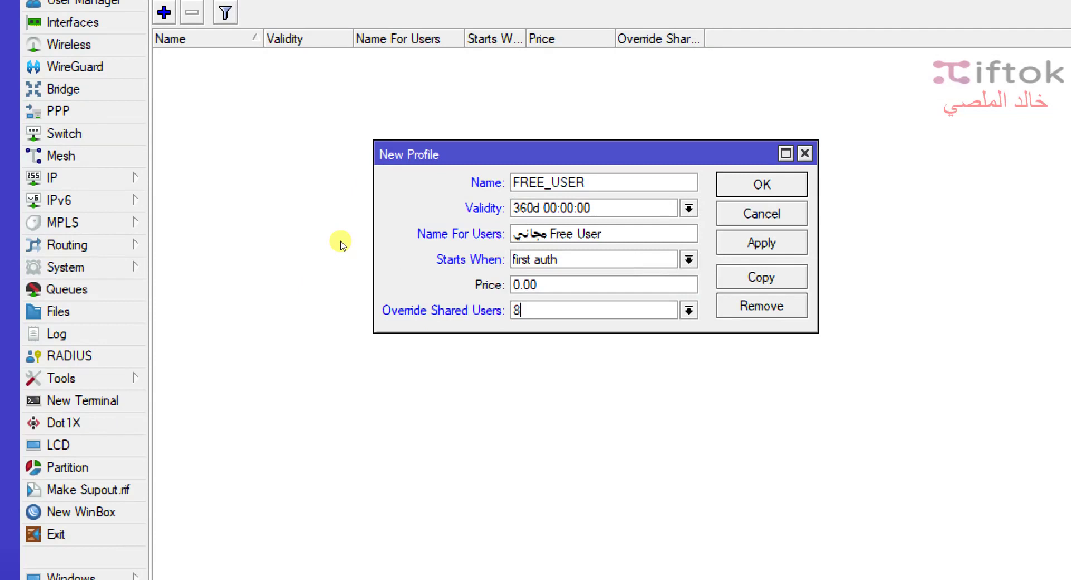
key("BackSpace")
type("2")
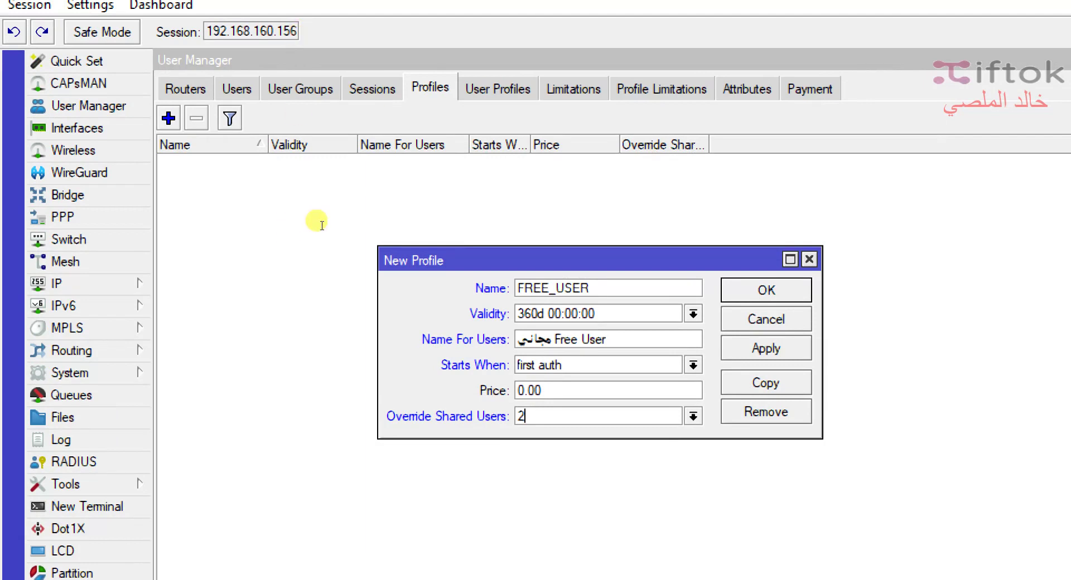
Examine the off and unlimited choices offered for the profile's Override Shared Users setting
key("Down")
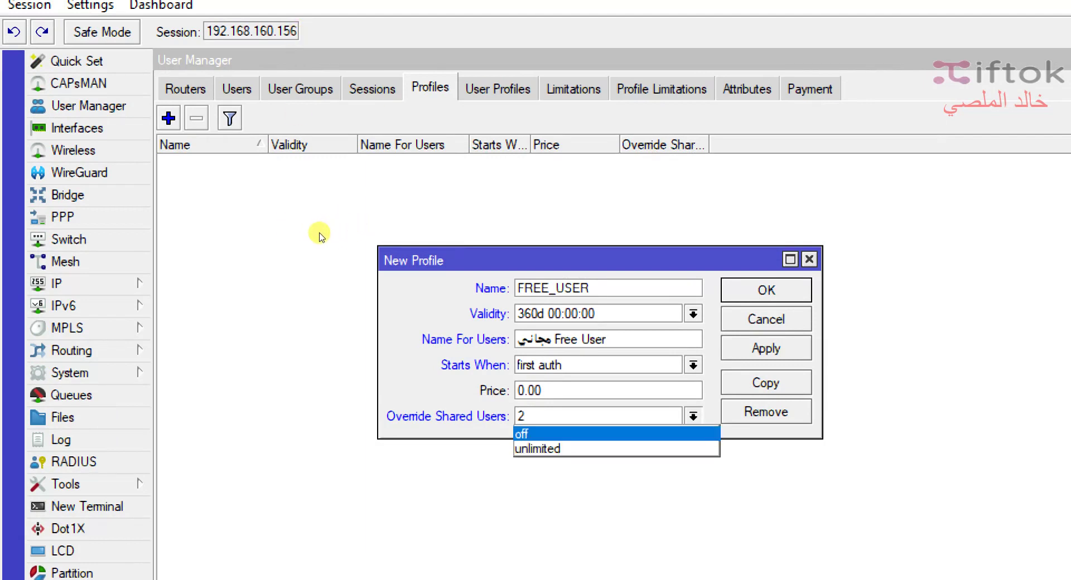
key("Down")
key("Up")
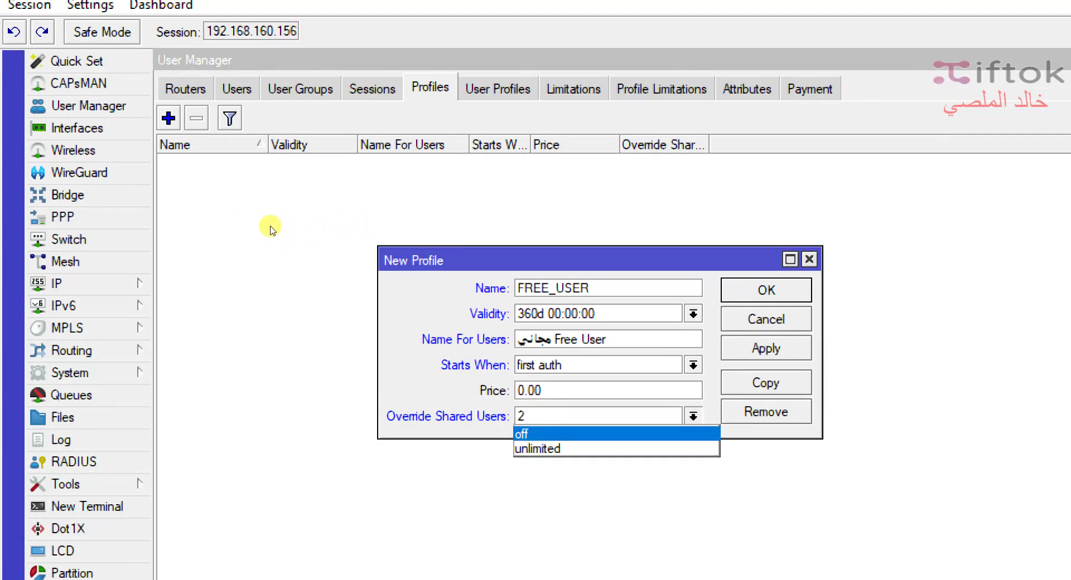
key("Down")
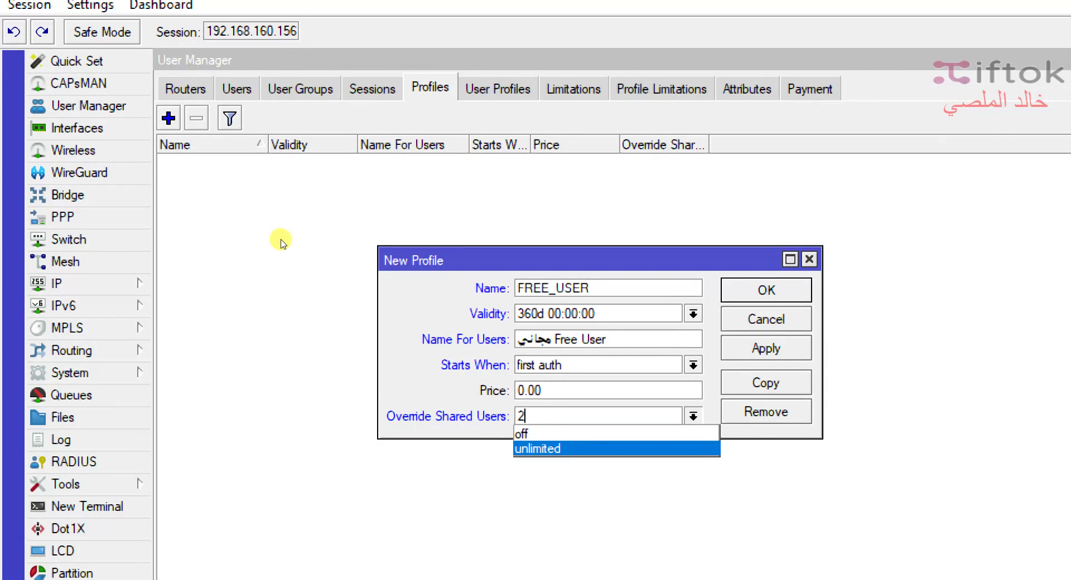
key("Up")
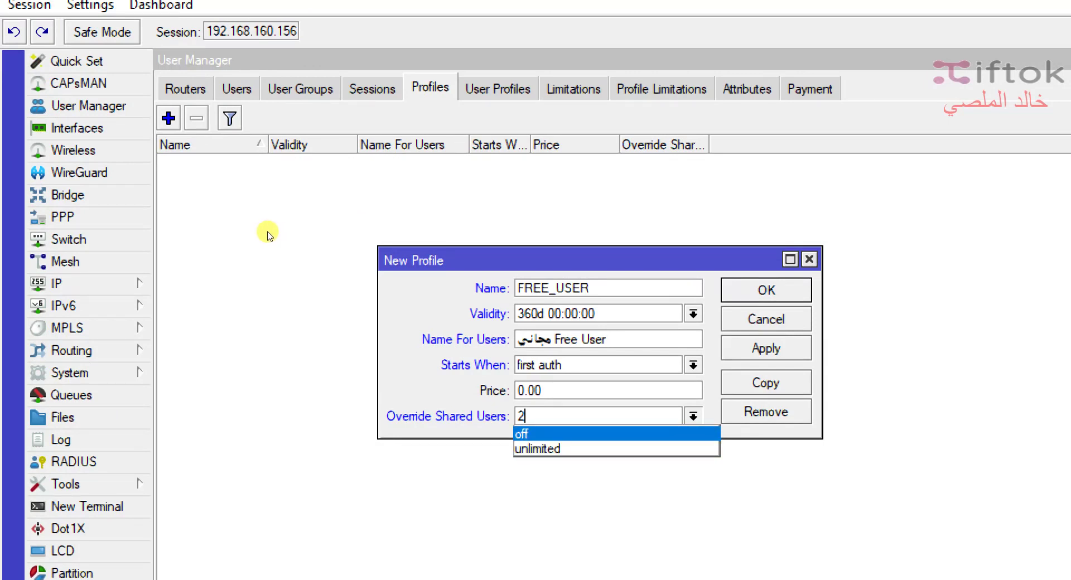
key("Escape")
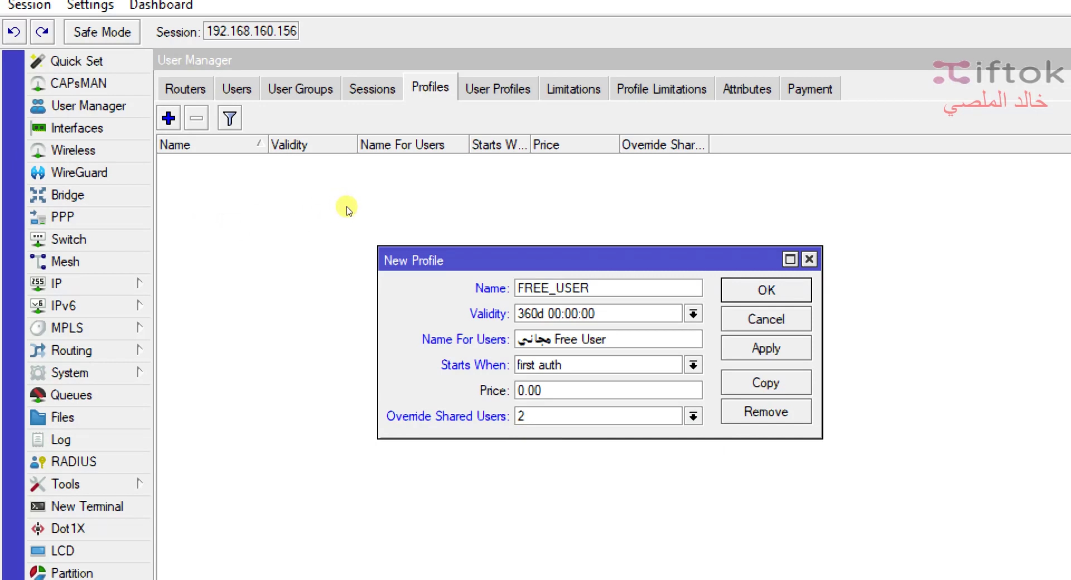
Apply the new FREE_USER profile and close its dialog
key("Tab")
key("Tab")
key("Tab")
key("space")
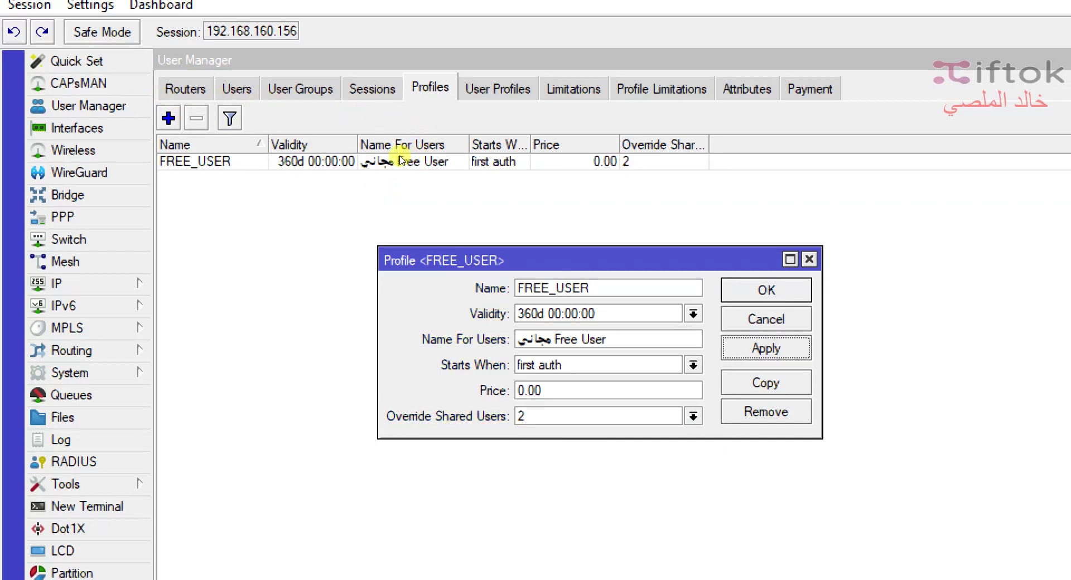
key("Return")
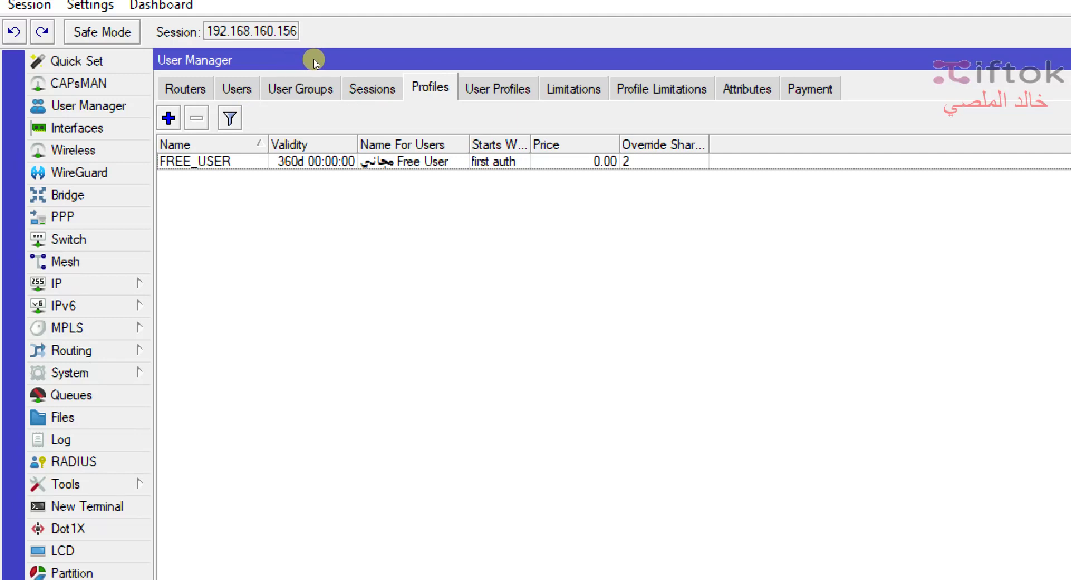
Examine the profile and limitation choices and the time settings of a new profile limitation, discarding the entry
key("ctrl+Tab")
key("ctrl+Tab")
key("ctrl+Tab")
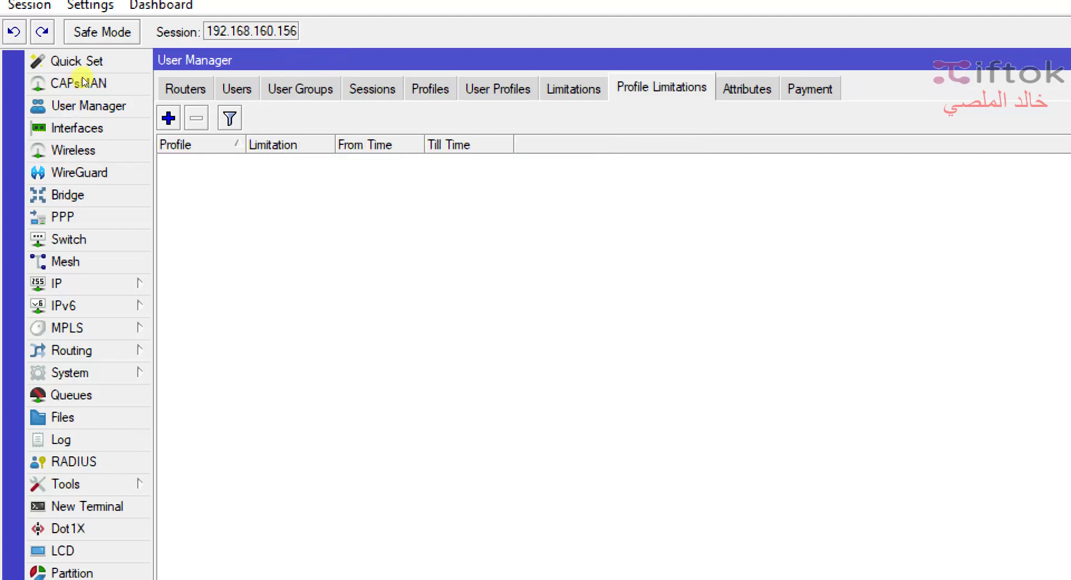
key("Insert")
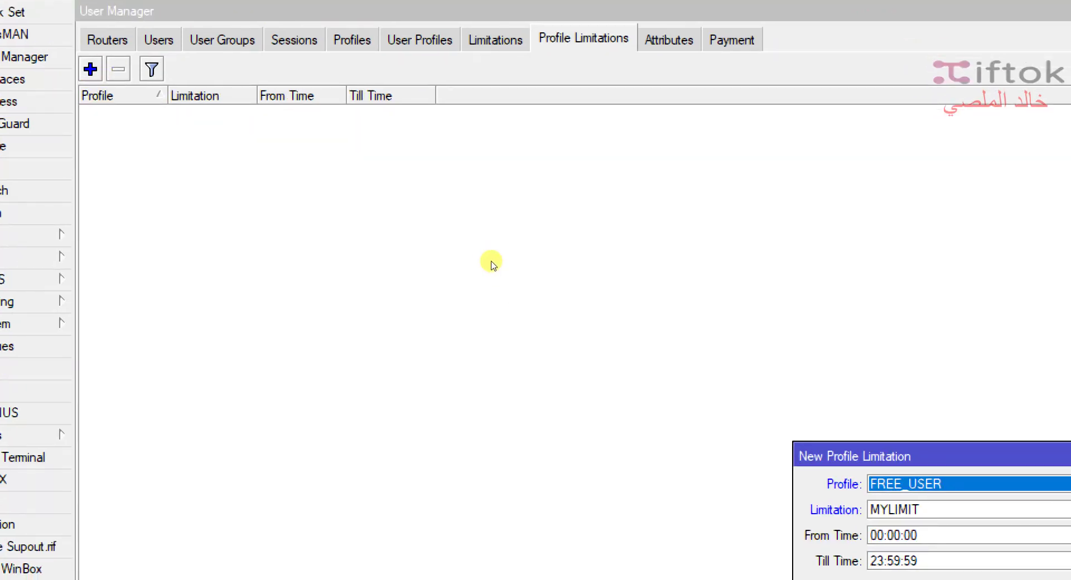
key("Escape")
key("Insert")
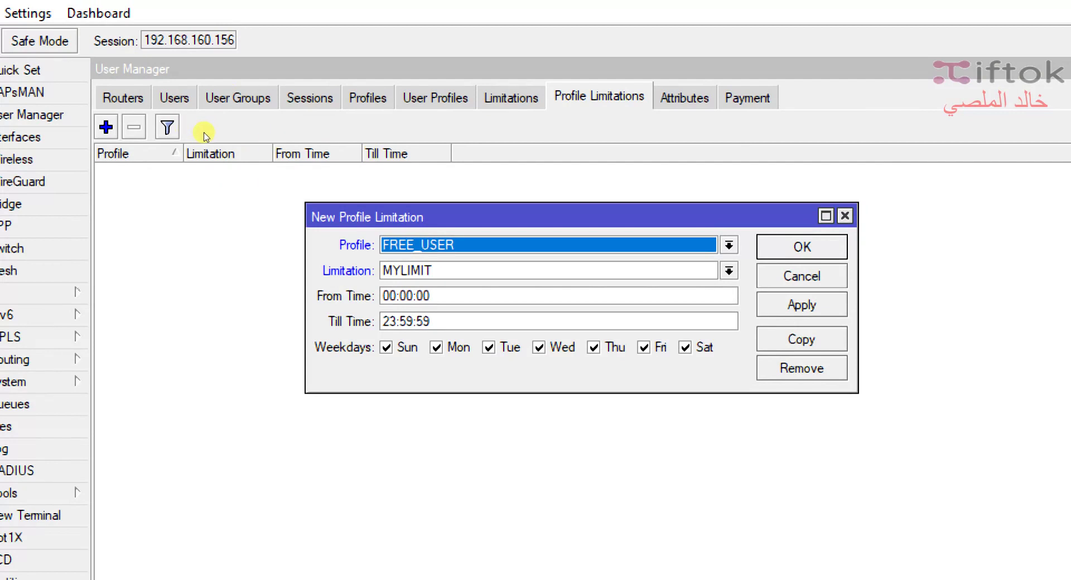
key("alt+Down")
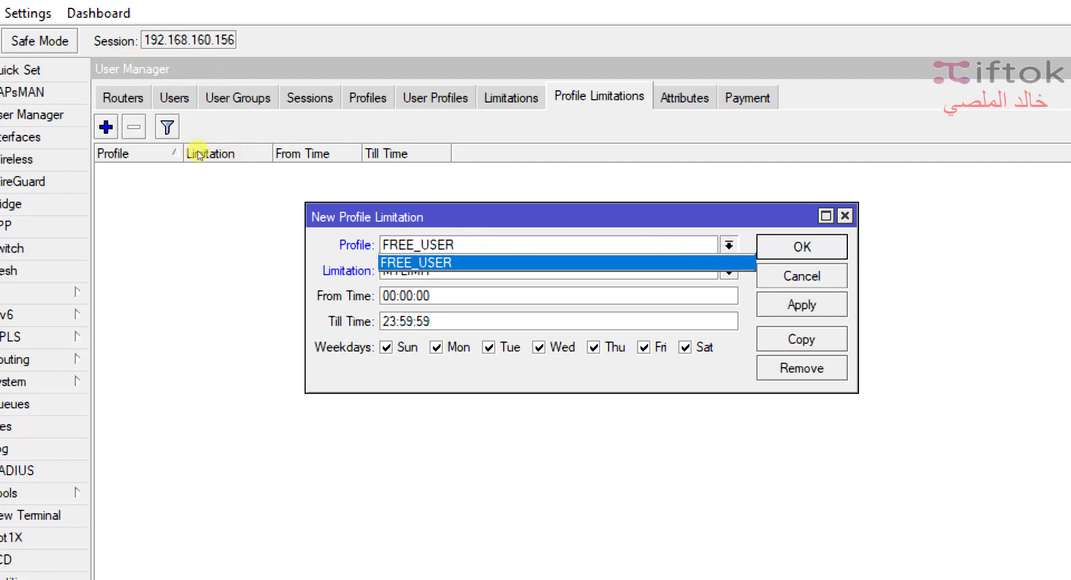
key("Return")
key("Tab")
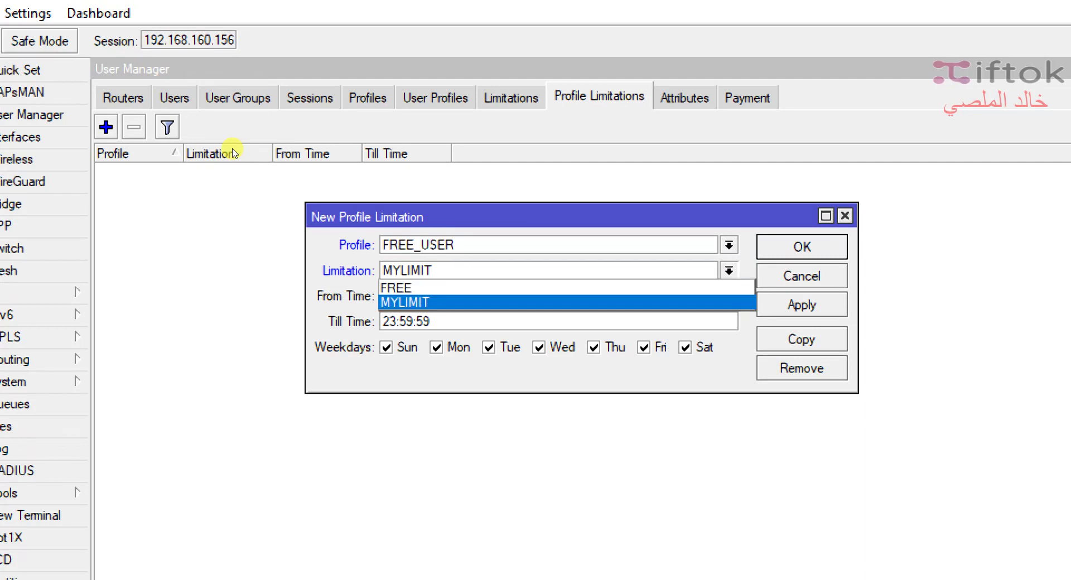
key("Return")
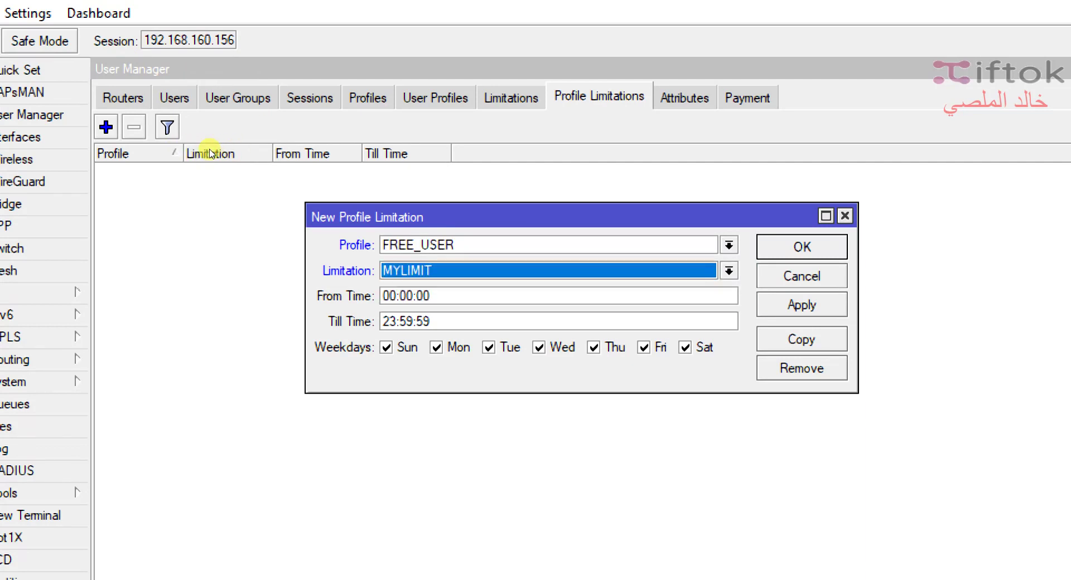
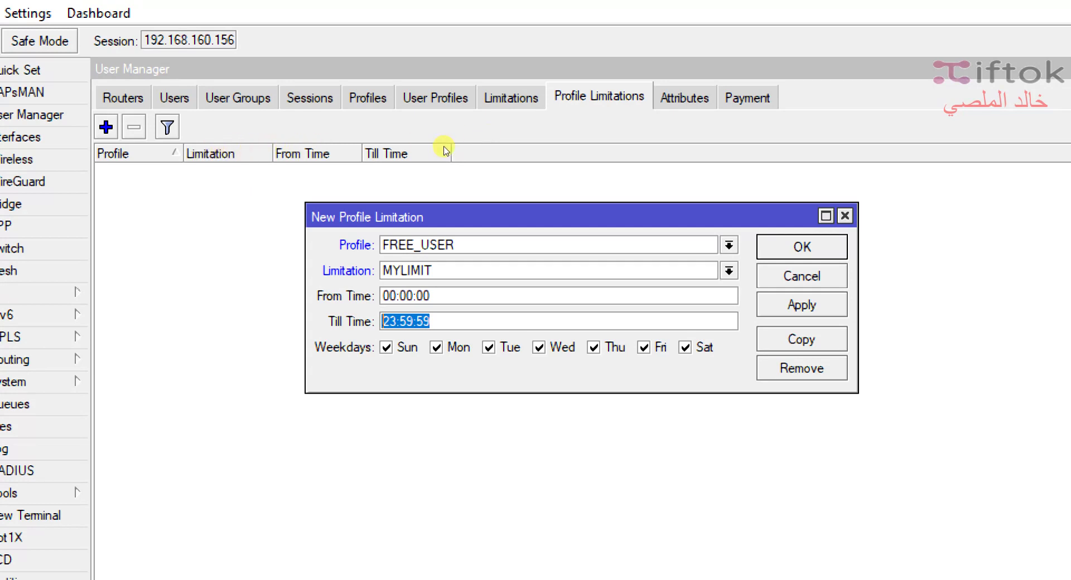
key("Escape")
key("ctrl+shift+Tab")
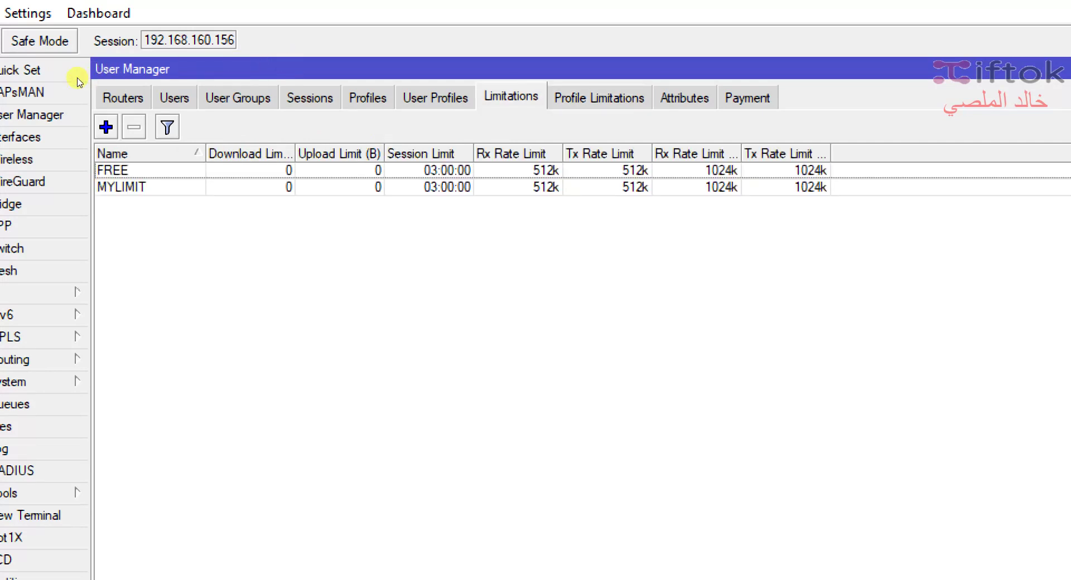
left_click(106, 127)
key("Tab")
key("Tab")
key("Tab")
type("2000000000")
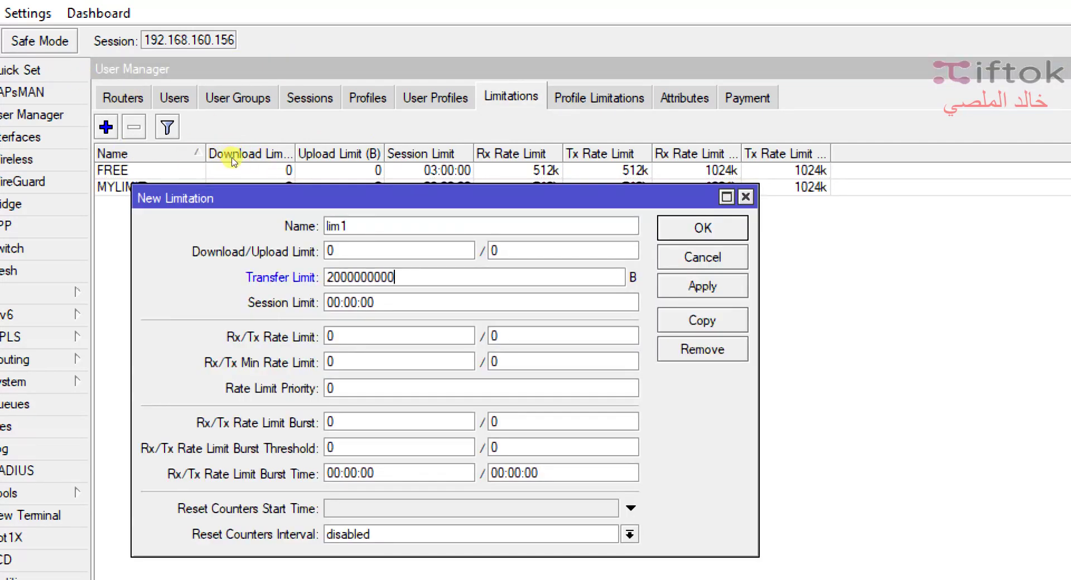
Name the new limitation GB2FREE
key("shift+Tab")
key("shift+Tab")
key("shift+Tab")
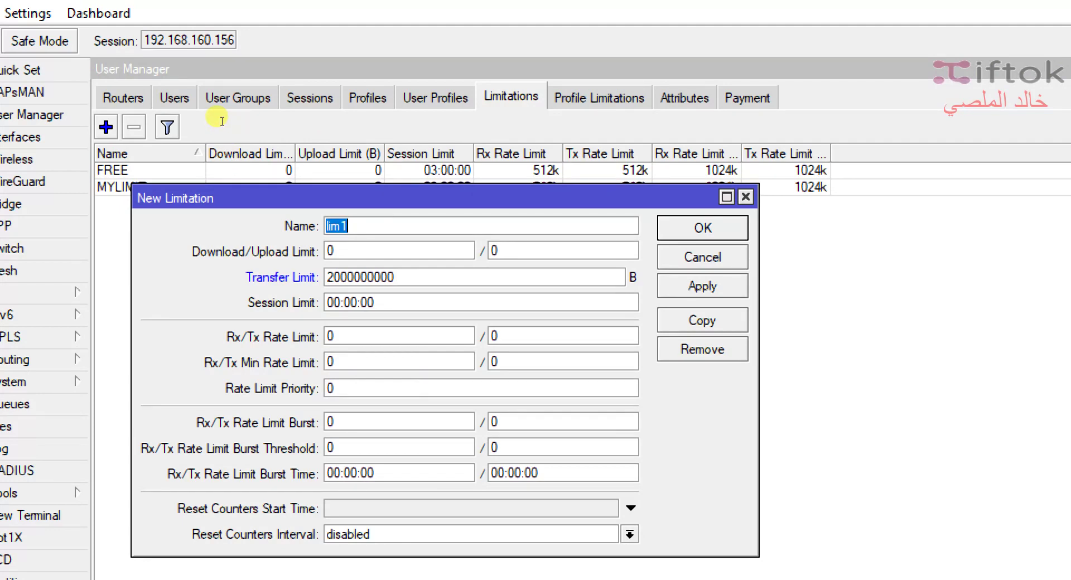
type("2GN")
key("BackSpace")
key("BackSpace")
key("BackSpace")
type("GB2FREE")
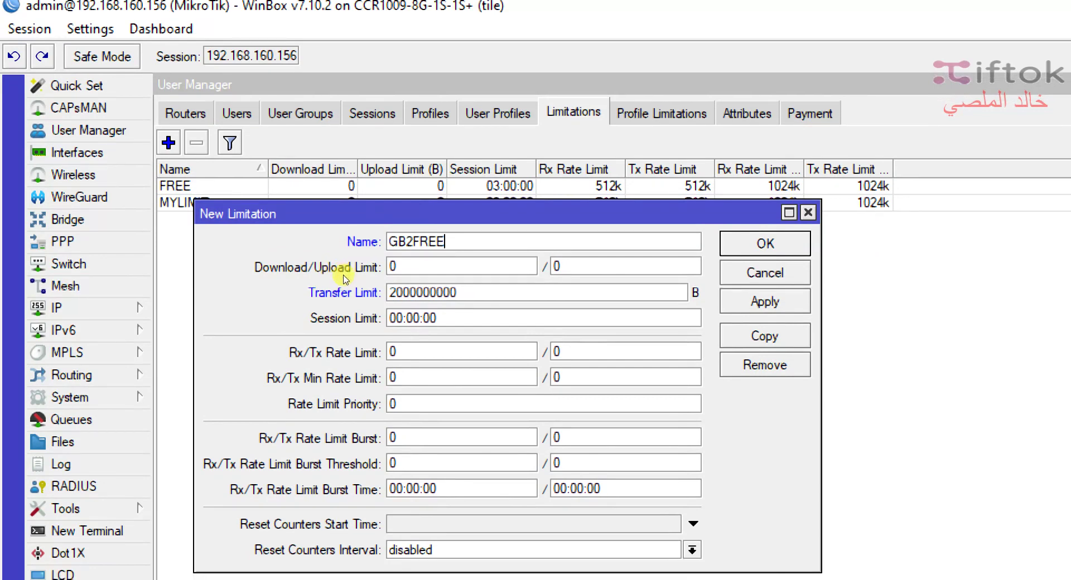
Set the GB2FREE limitation's Reset Counters Interval to weekly and save the limitation
key("alt+Down")
key("Down")
key("Down")
key("Return")
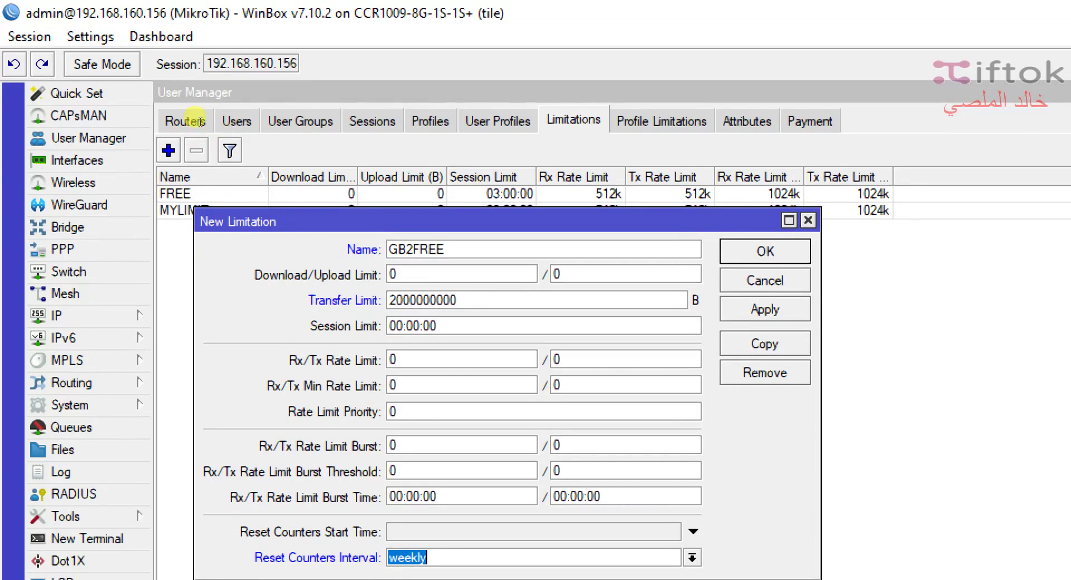
key("Return")
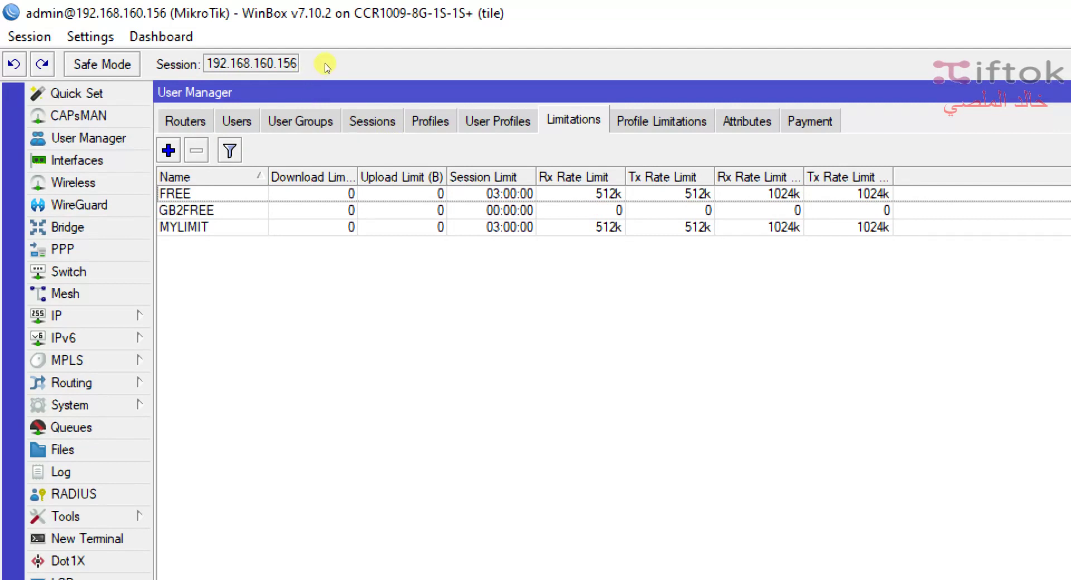
Create a profile limitation that links the FREE_USER profile to the GB2FREE limitation, and save it
key("ctrl+Tab")
key("Insert")
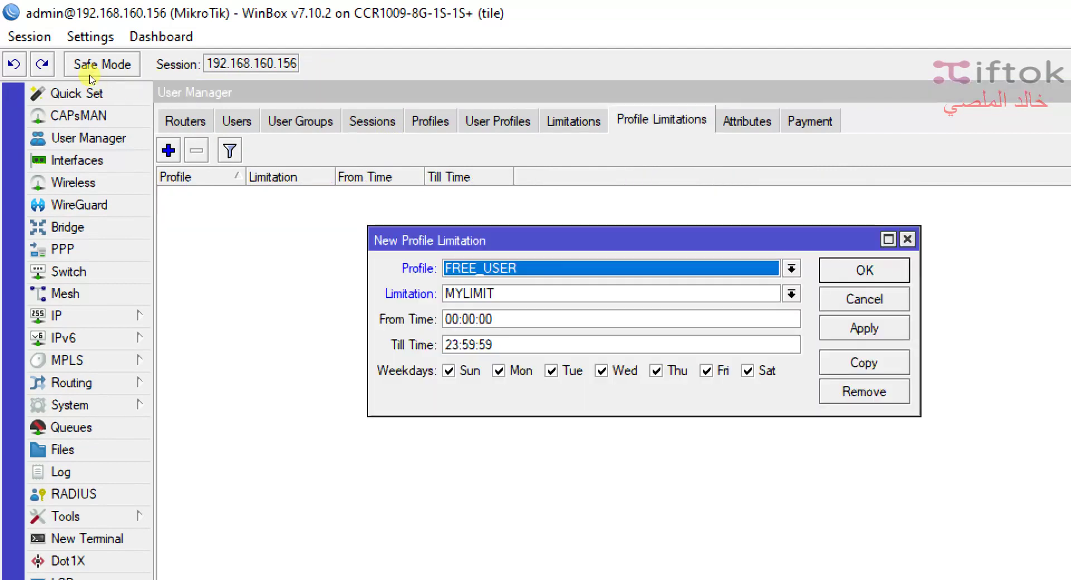
key("Tab")
key("alt+Down")
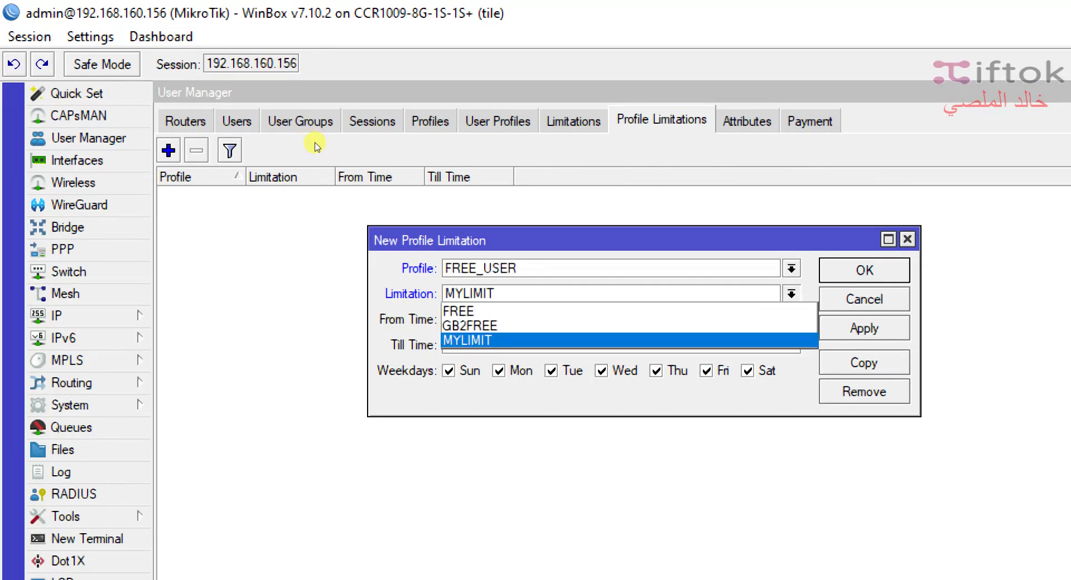
key("Up")
key("Up")
key("Down")
key("Return")
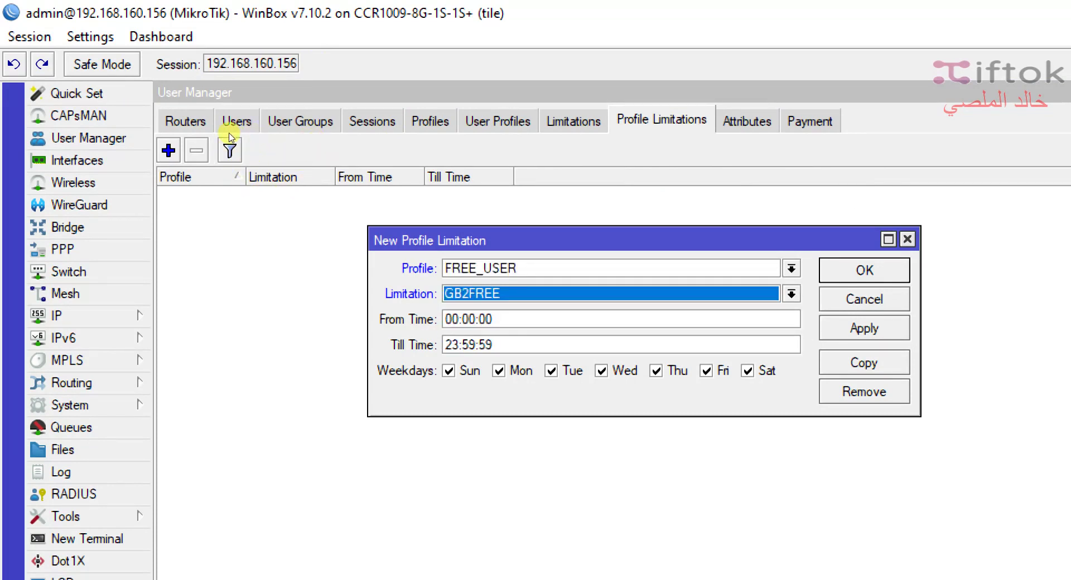
key("alt+a")
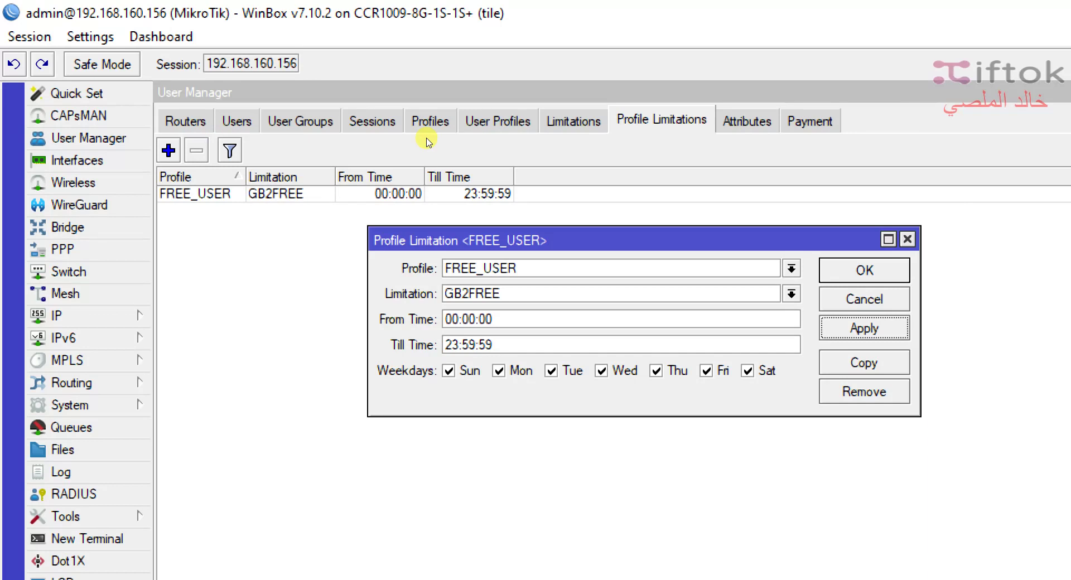
key("Return")
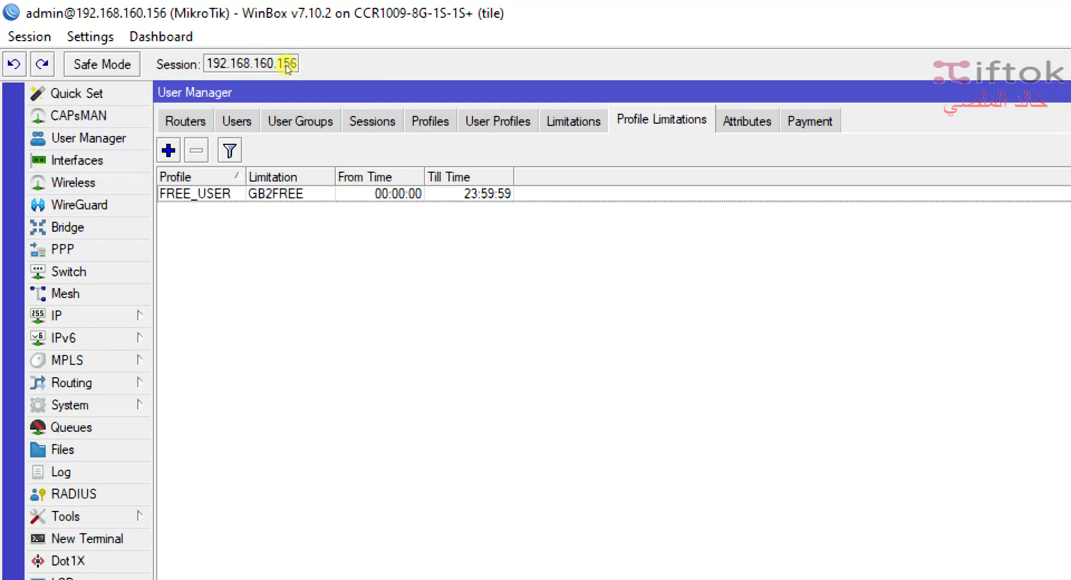
Start another new limitation and name it SPEEDDAY
key("ctrl+shift+Tab")
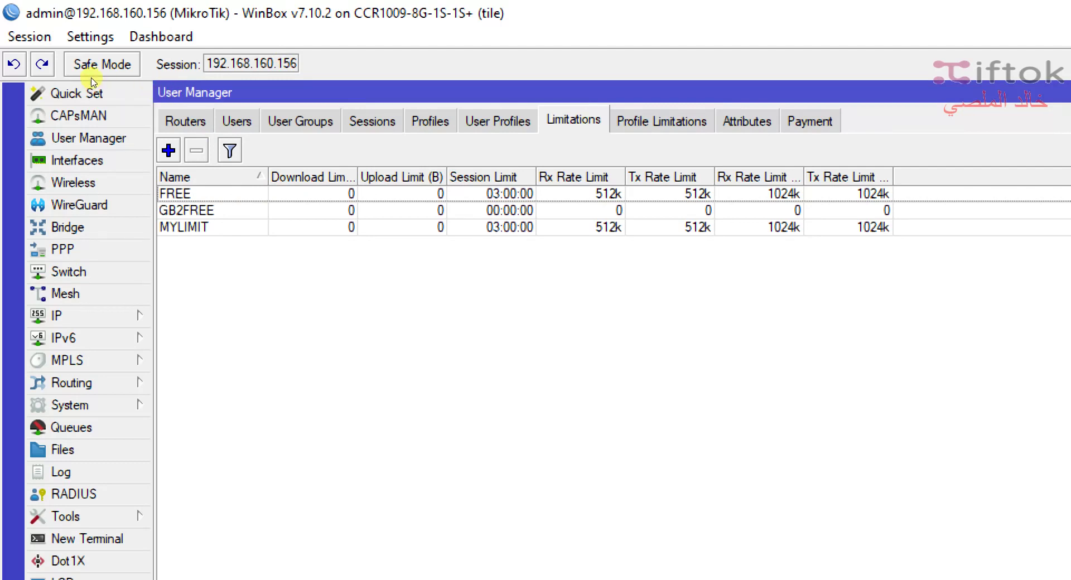
left_click(168, 150)
type("SPEEDDAY")
Set the SPEEDDAY limitation's Rx/Tx Rate Limit to 1M/2M and apply it
key("Tab")
key("Tab")
key("Tab")
key("Tab")
key("Tab")
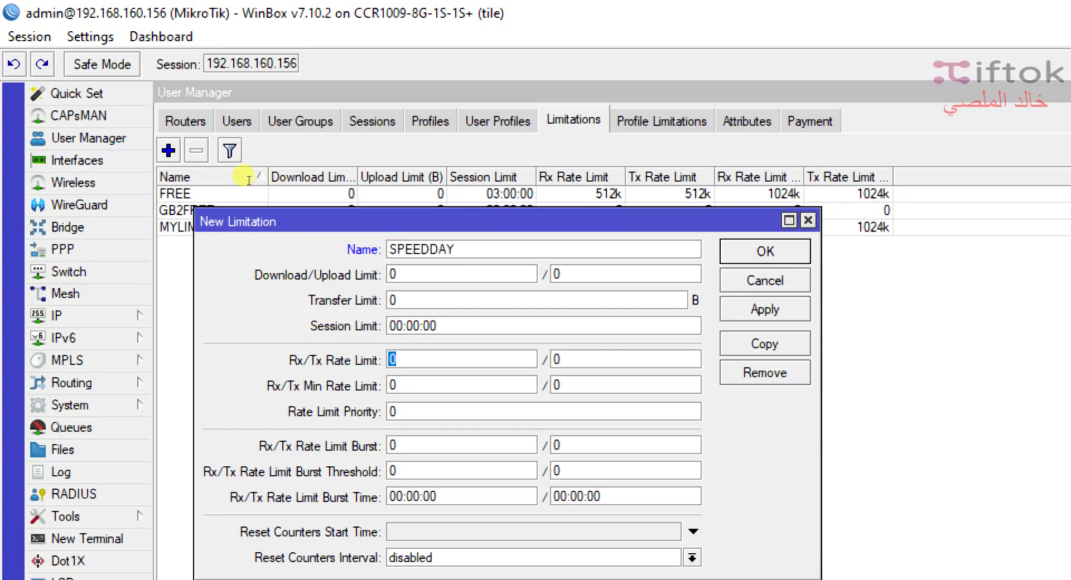
type("1M")
key("Tab")
type("2M")
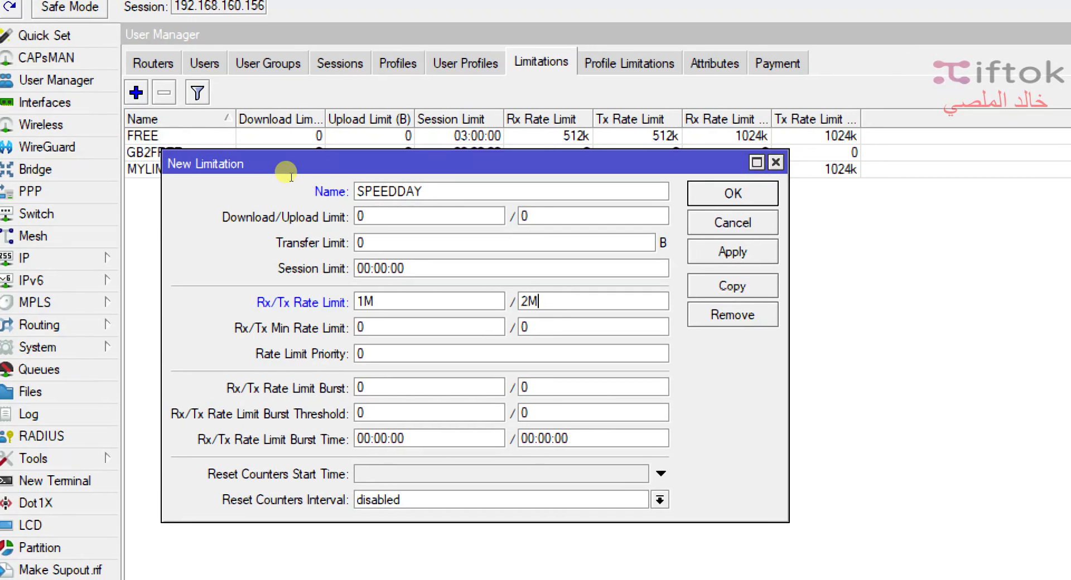
key("alt+a")
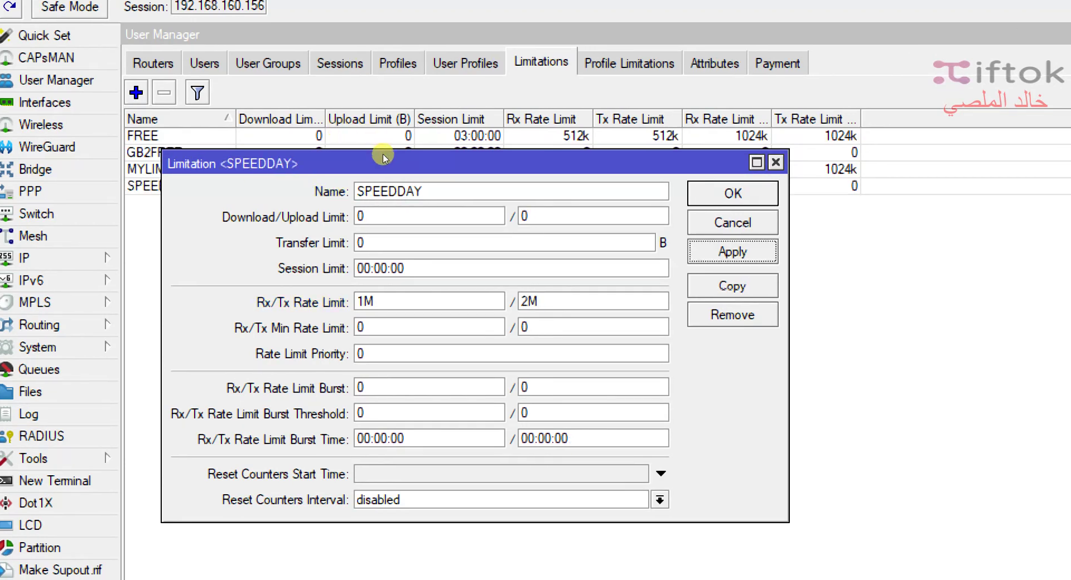
Copy the SPEEDDAY limitation into a new one named SPEEDNIGHT
key("alt+c")
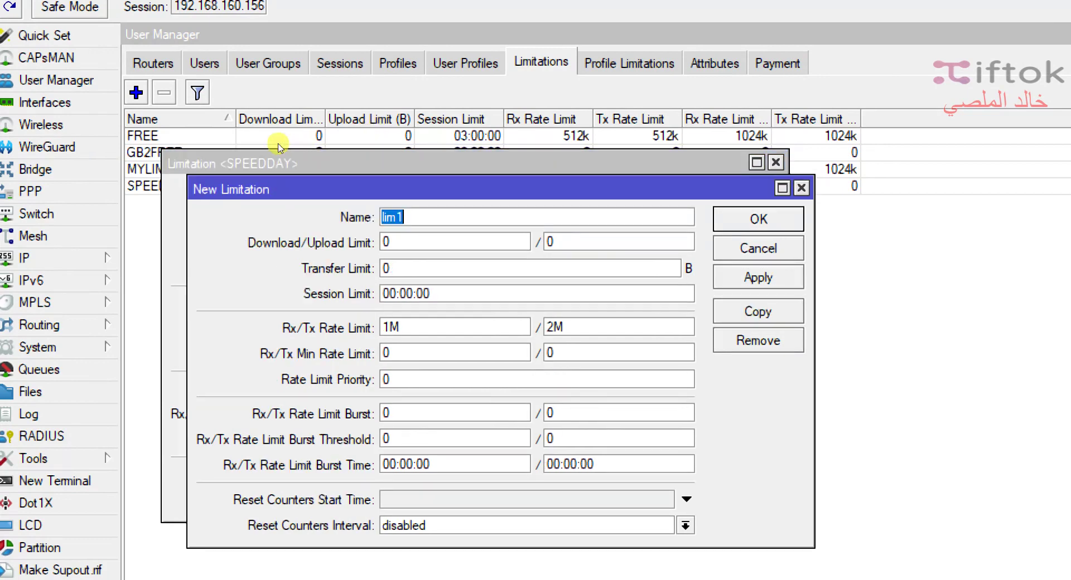
type("SPEE")
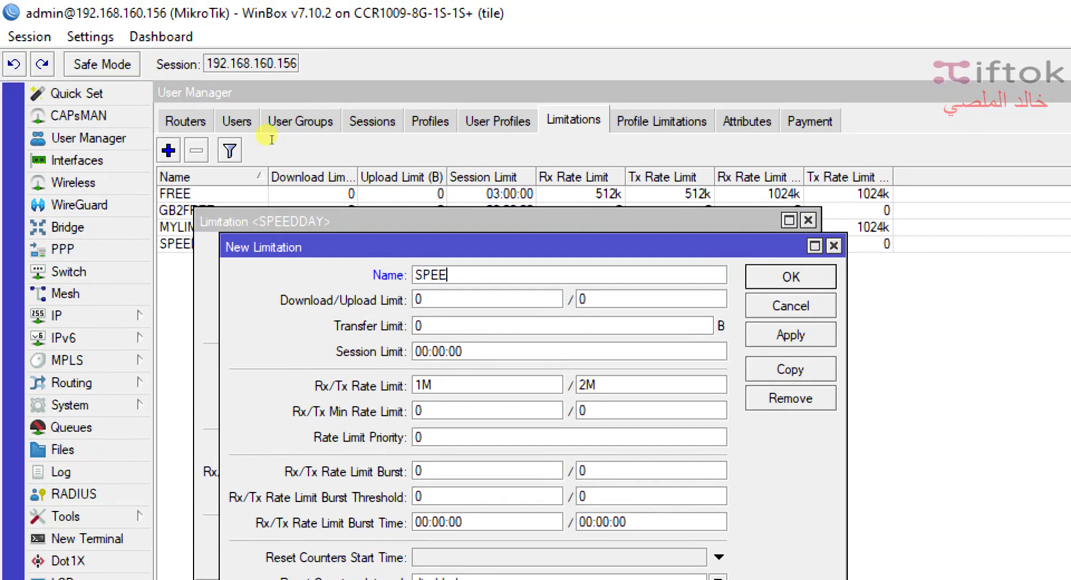
type("DNIGHT")
Set the SPEEDNIGHT limitation's Rx/Tx Rate Limit to 512K/512K and apply it
key("Tab")
key("Tab")
key("Tab")
key("Tab")
key("Tab")
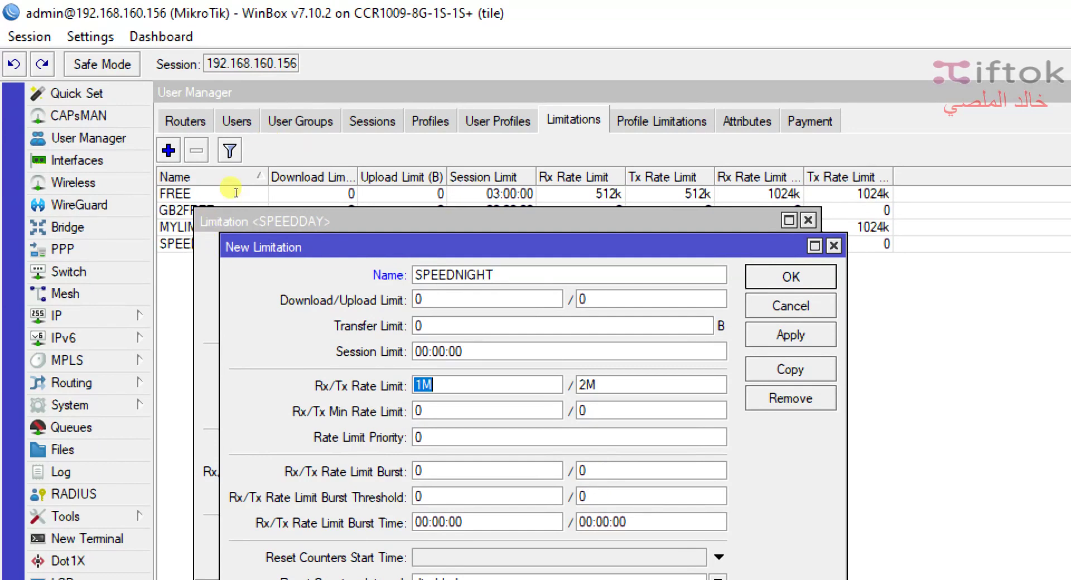
type("512")
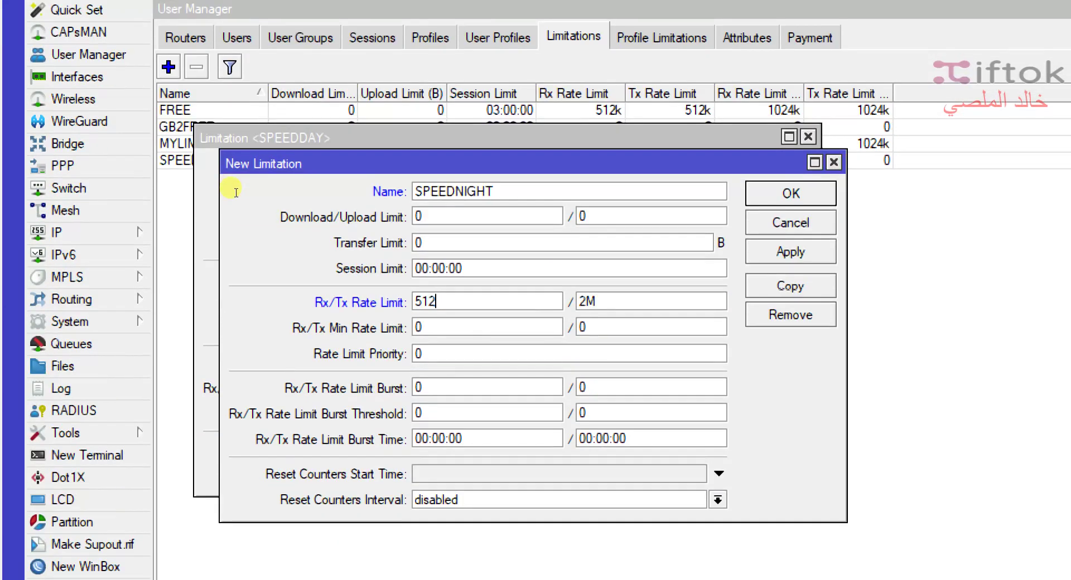
type("K")
key("Tab")
type("512K")
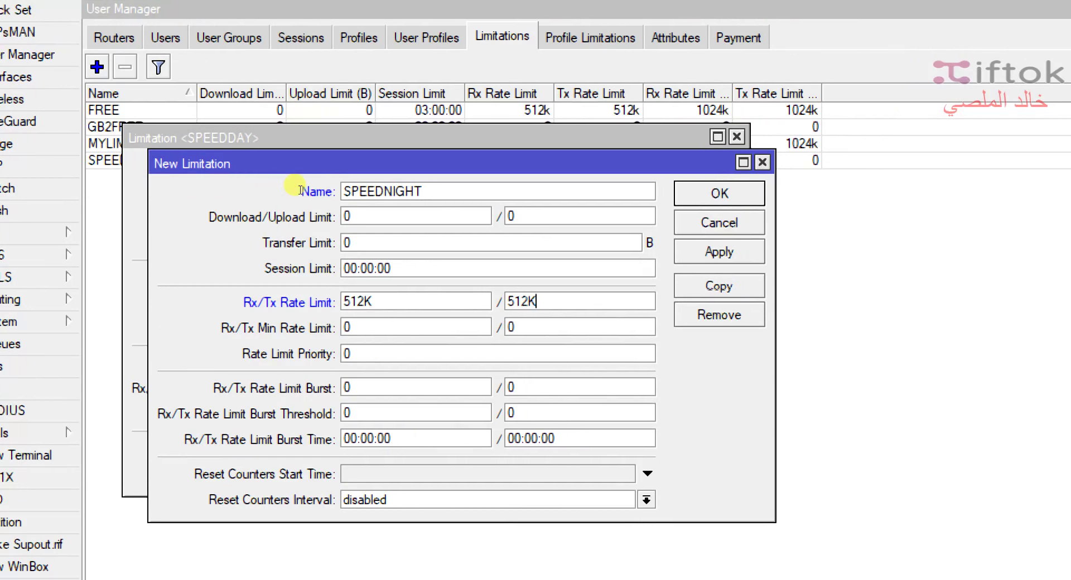
key("Return")
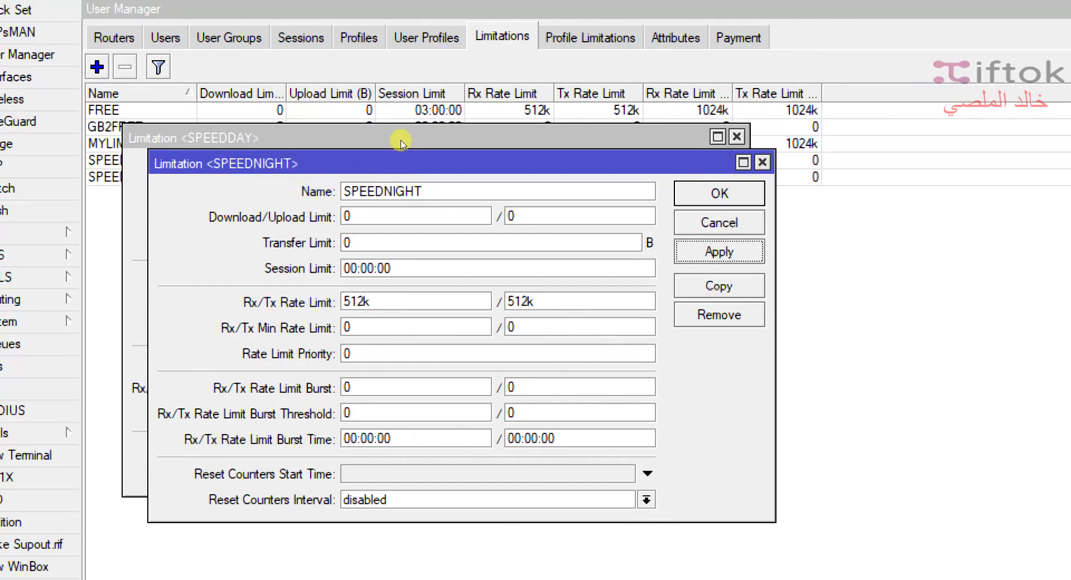
Close the open limitation windows and review the saved SPEEDNIGHT limitation's settings
key("Return")
key("Escape")
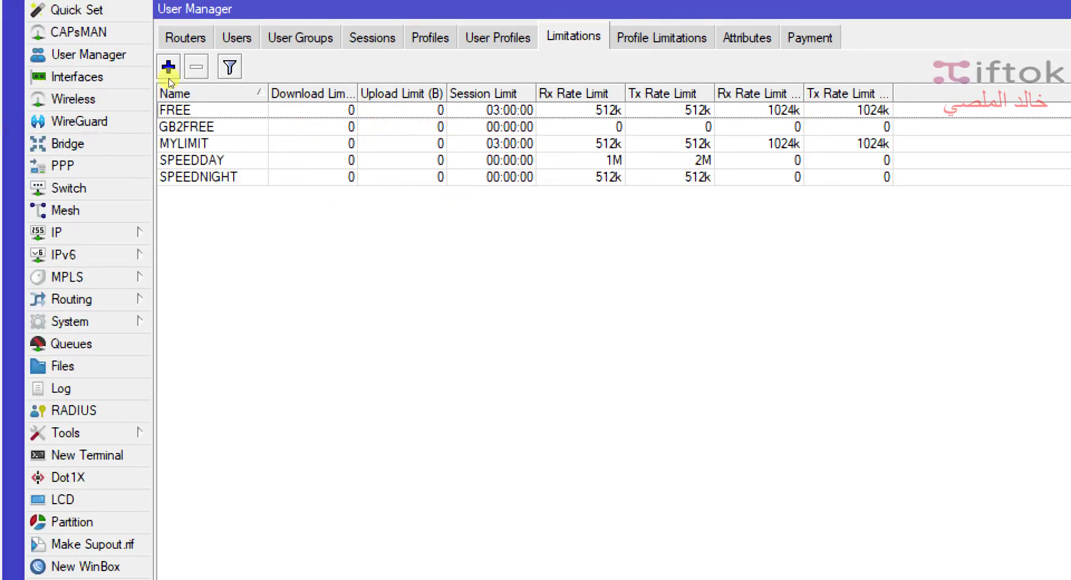
key("End")
key("Return")
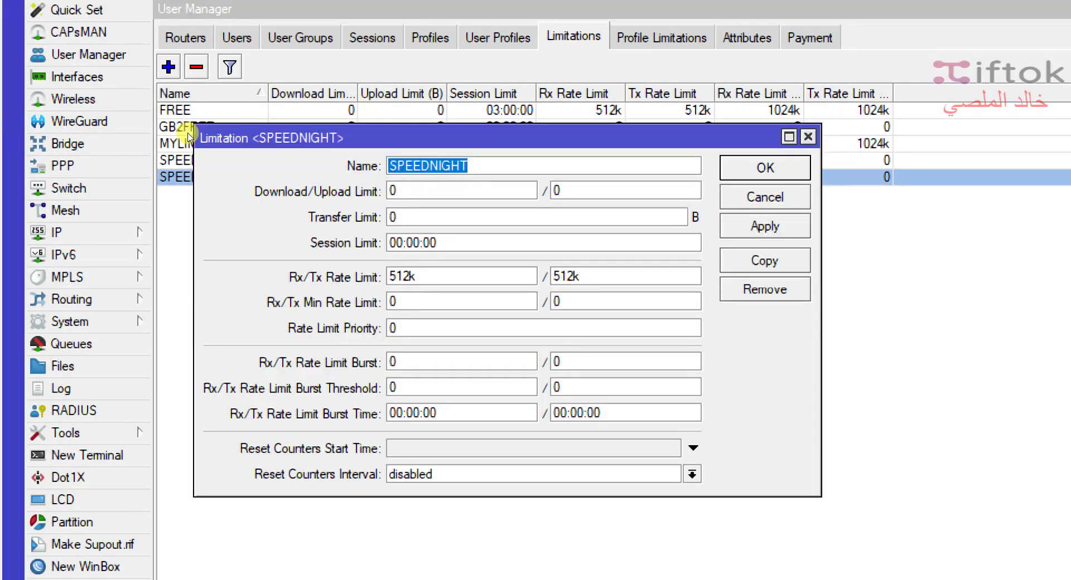
key("Escape")
Start a new profile limitation for FREE_USER with a From Time of 06:00:00 and a Till Time of 17:59:59
key("ctrl+Tab")
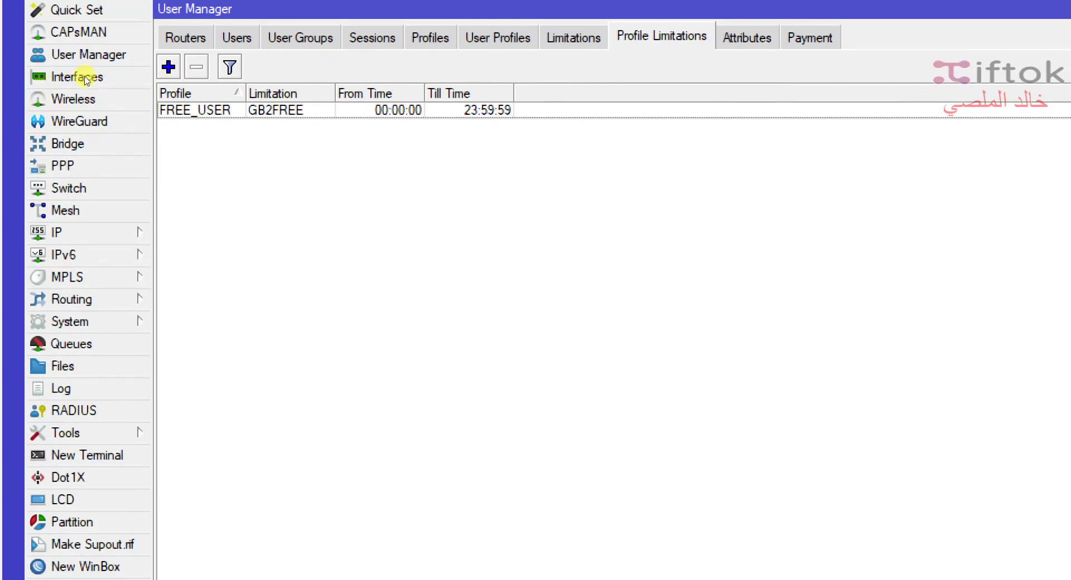
left_click(168, 67)
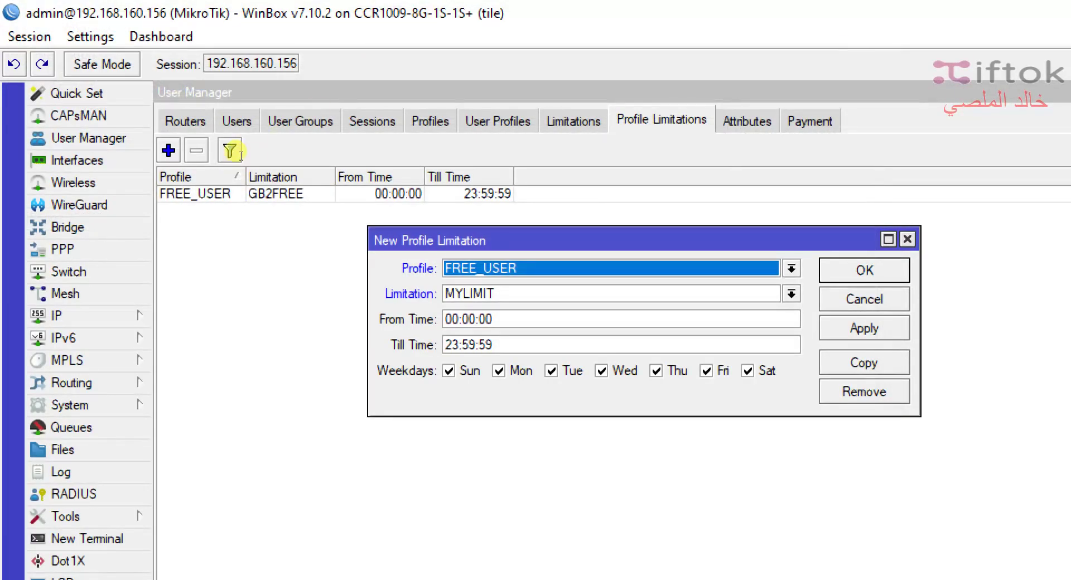
key("Tab")
key("Tab")
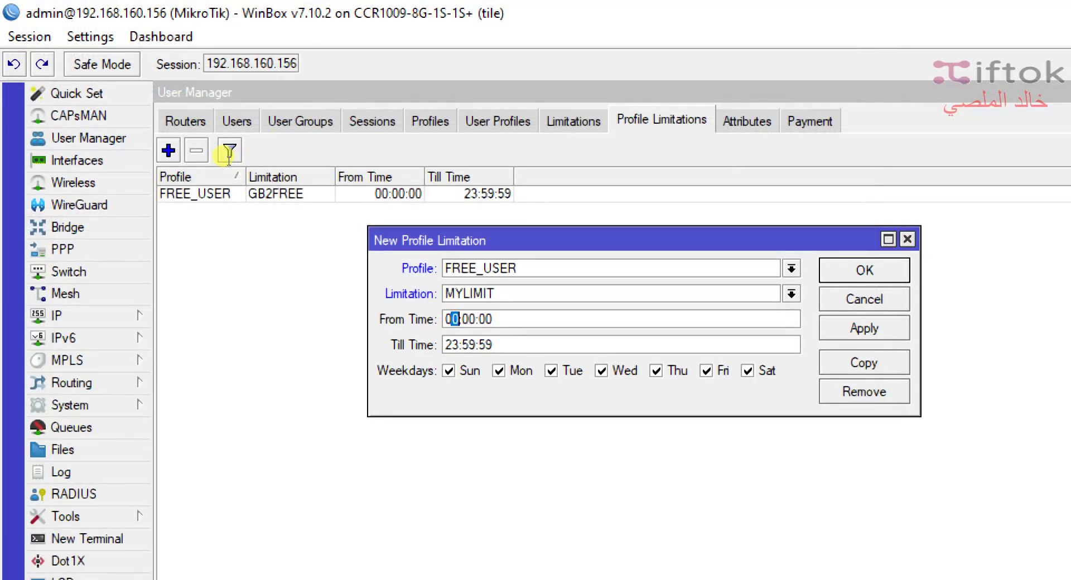
type("6")
key("Tab")
key("Right")
key("shift+Home")
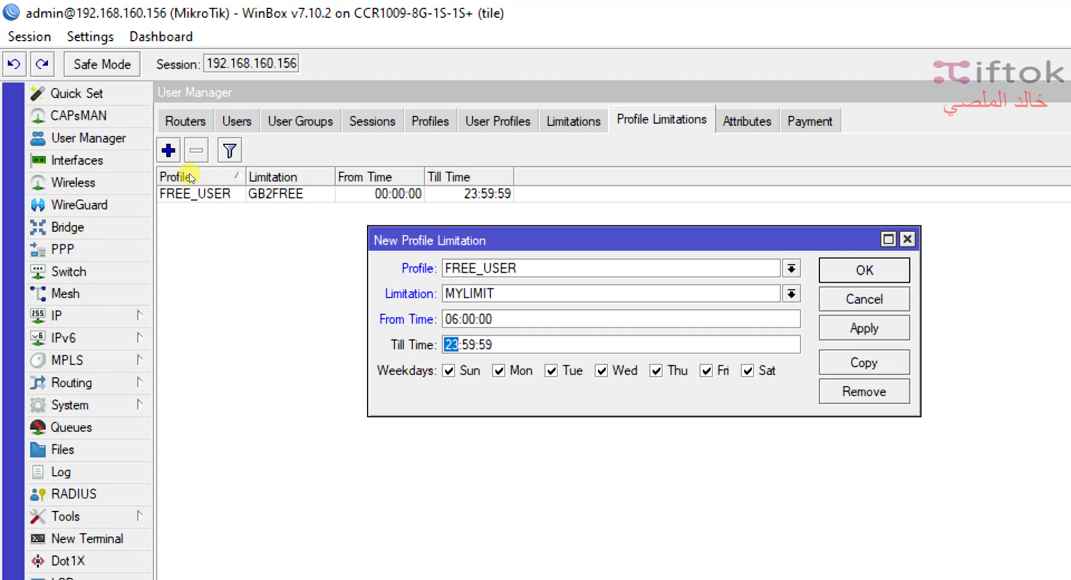
type("1")
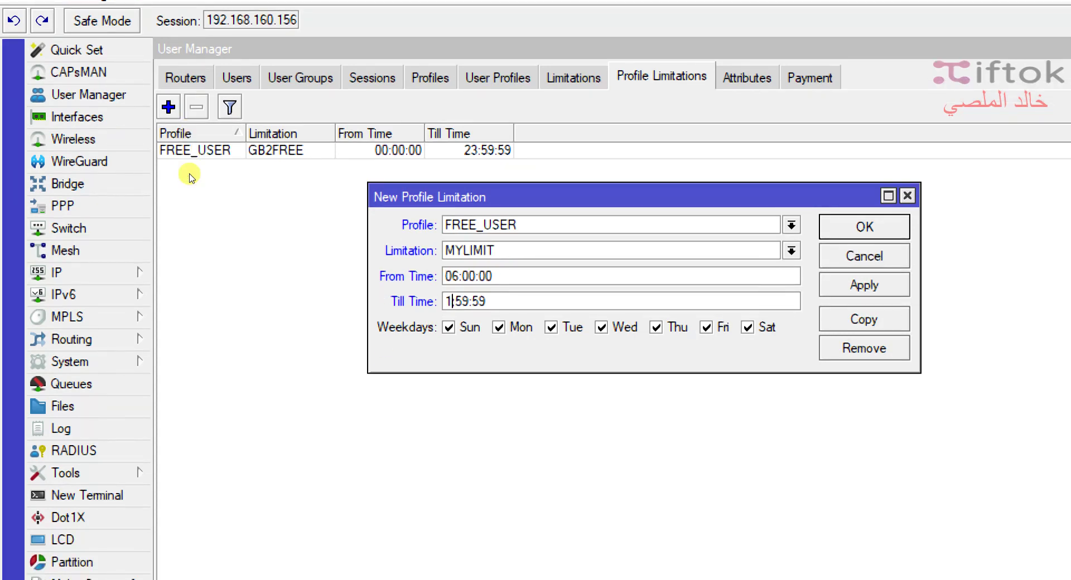
type("7")
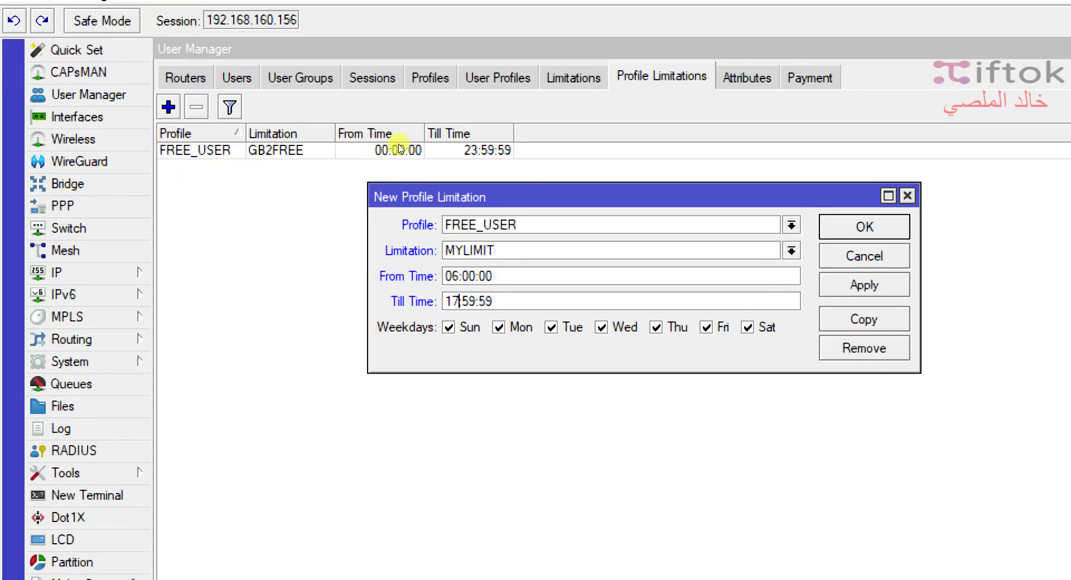
Assign the SPEEDDAY limitation to the new FREE_USER entry, apply it and copy it into another profile limitation
key("alt+Down")
key("Up")
key("Up")
key("Down")
key("Down")
key("Down")
key("Return")
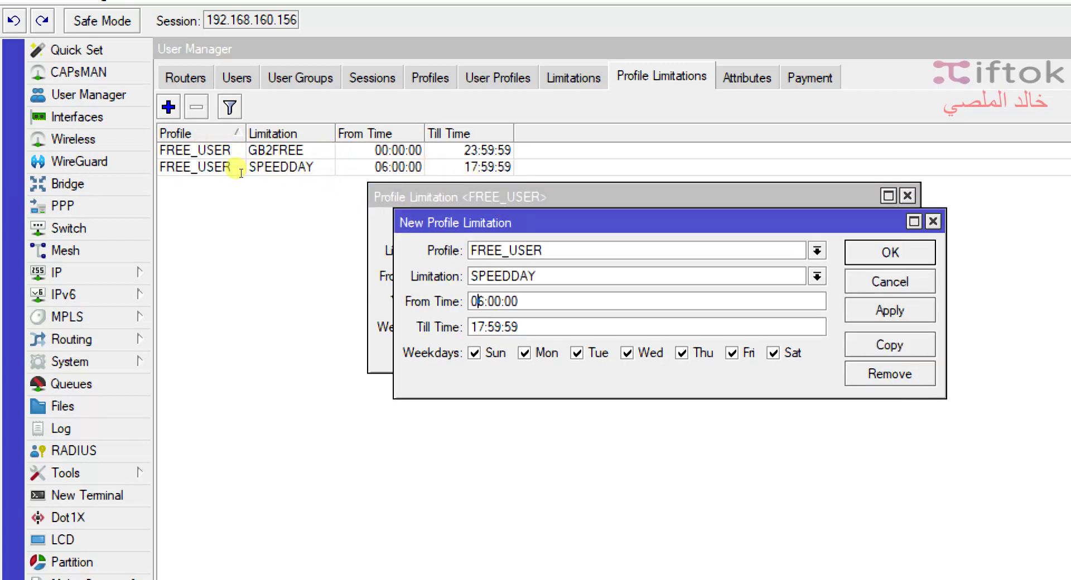
Set the copied profile limitation's From Time to 18:00:00 and its Till Time to 05:59:59
key("shift+Right")
key("Home")
key("shift+Right")
key("shift+Right")
type("18")
key("Tab")
key("shift+Right")
key("shift+Right")
type("05")
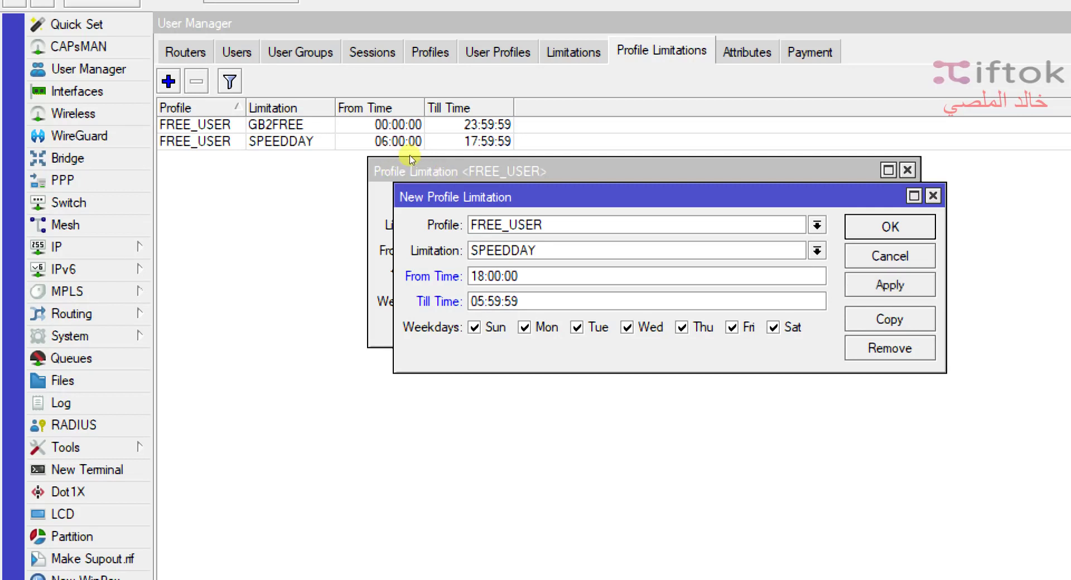
Assign the SPEEDNIGHT limitation to the copied entry, apply it and close both profile limitation windows
key("alt+Down")
key("Down")
key("Down")
key("Down")
key("Return")
key("Return")
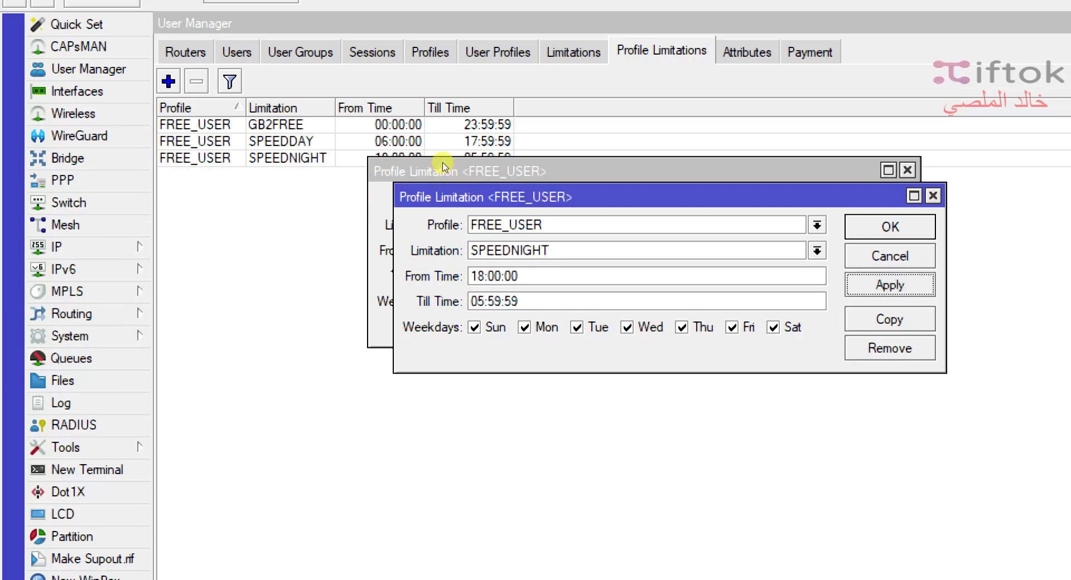
key("Return")
key("Return")
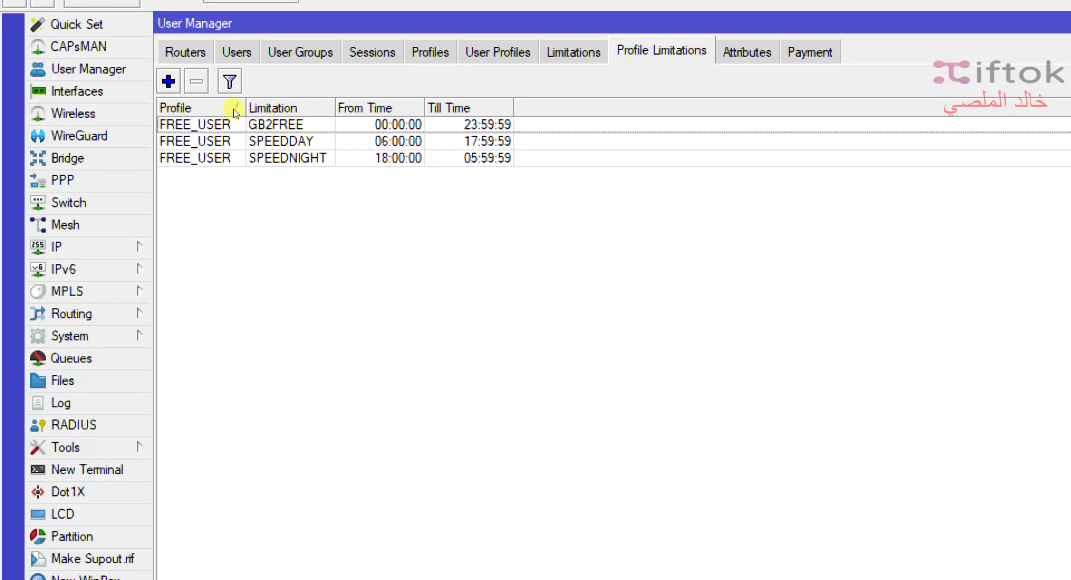
Exclude Fri and Sat from the weekdays of FREE_USER's SPEEDDAY profile limitation and save it
double_click(284, 141)
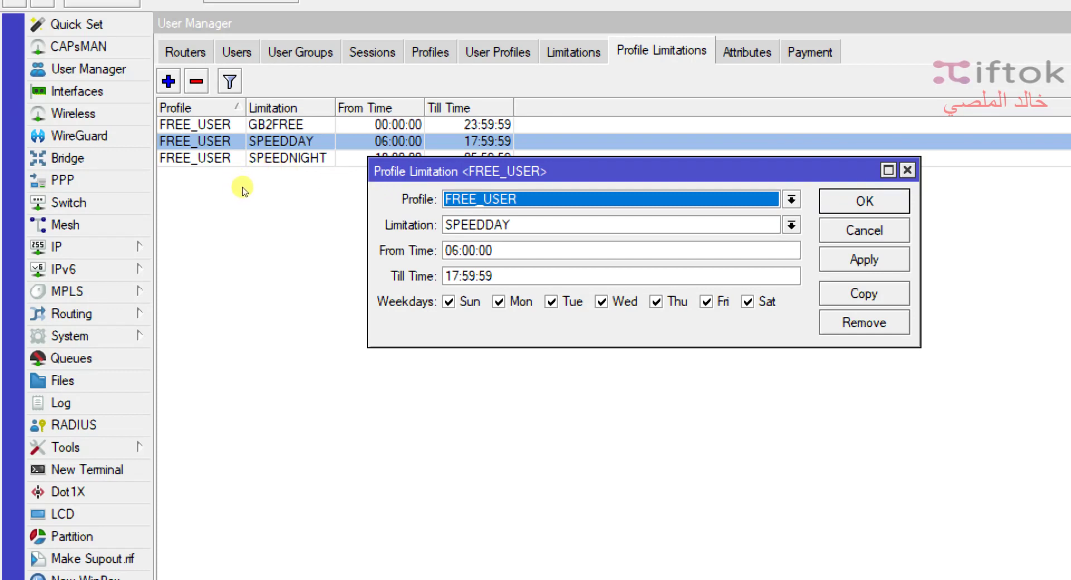
key("Tab")
key("Tab")
key("Tab")
key("Tab")
key("Tab")
key("Tab")
key("Tab")
key("Tab")
key("Tab")
key("space")
key("Tab")
key("space")
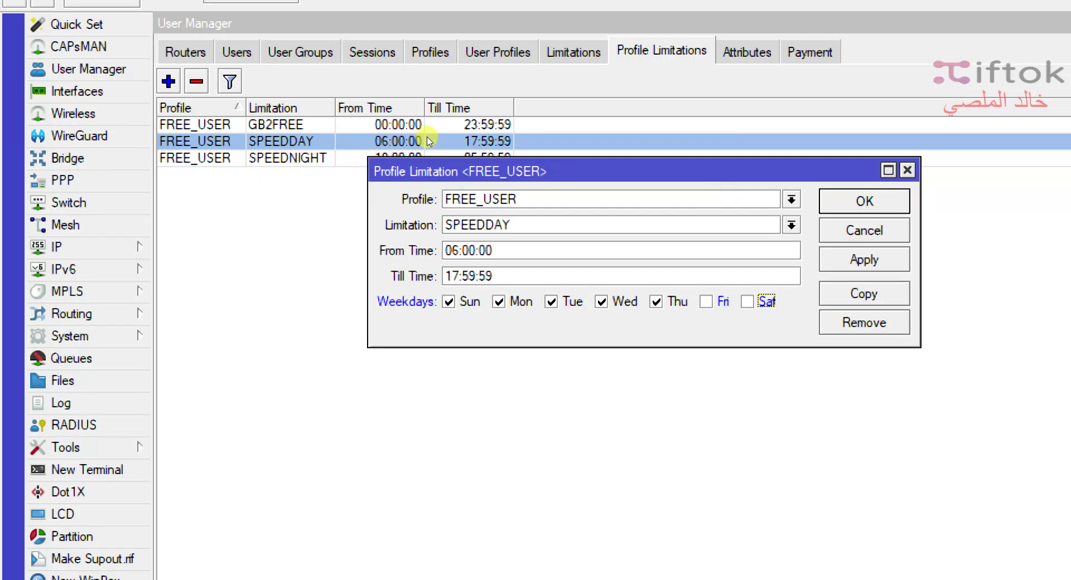
key("Return")
Exclude Fri and Sat from the weekdays of FREE_USER's SPEEDNIGHT profile limitation and save it
key("Down")
key("Return")
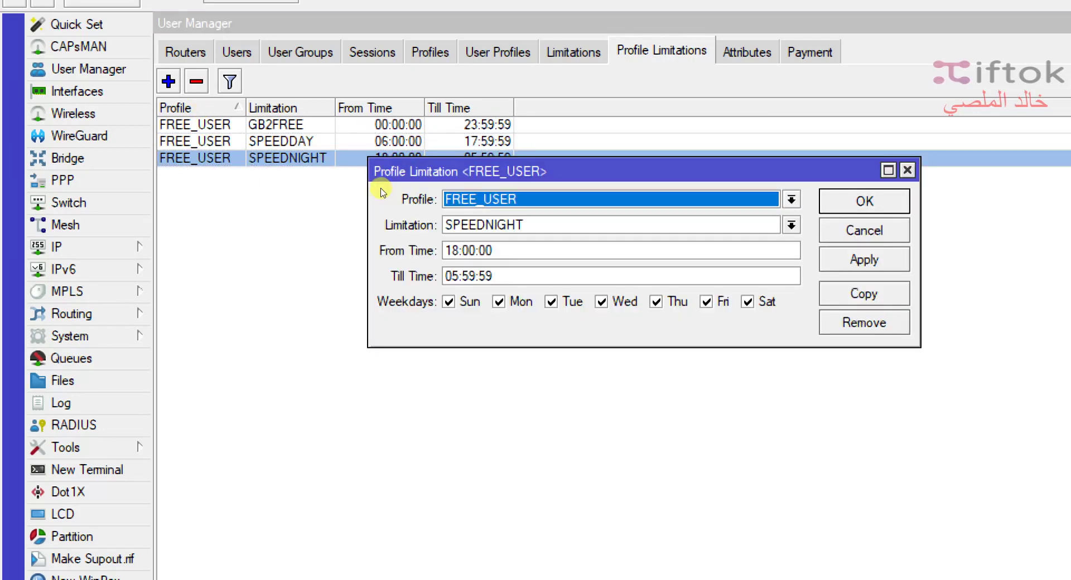
key("Tab")
key("Tab")
key("Tab")
key("Tab")
key("Tab")
key("Tab")
key("Tab")
key("Tab")
key("Tab")
key("Tab")
key("space")
key("shift+Tab")
key("space")
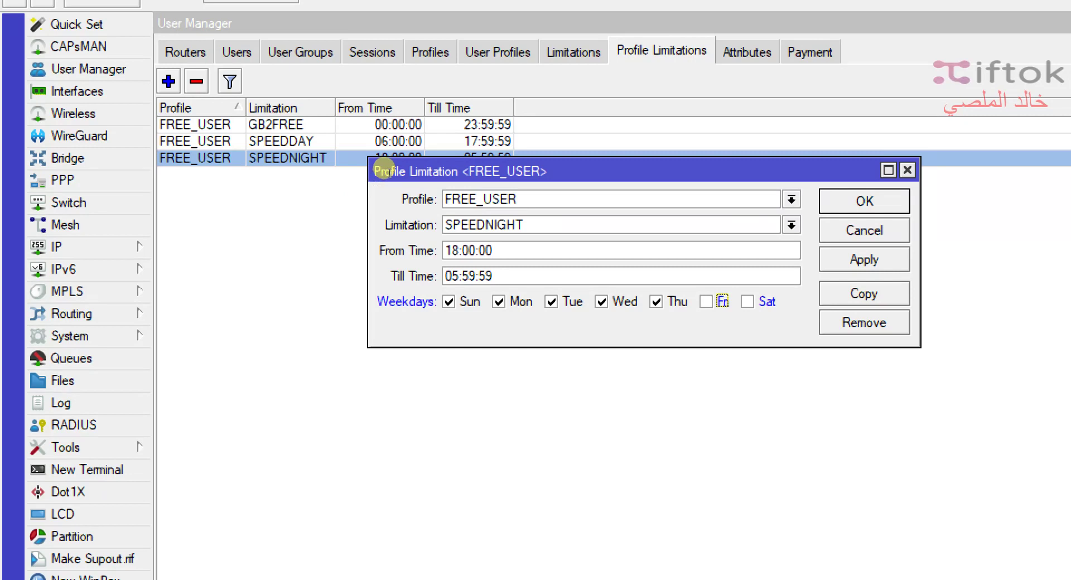
key("Return")
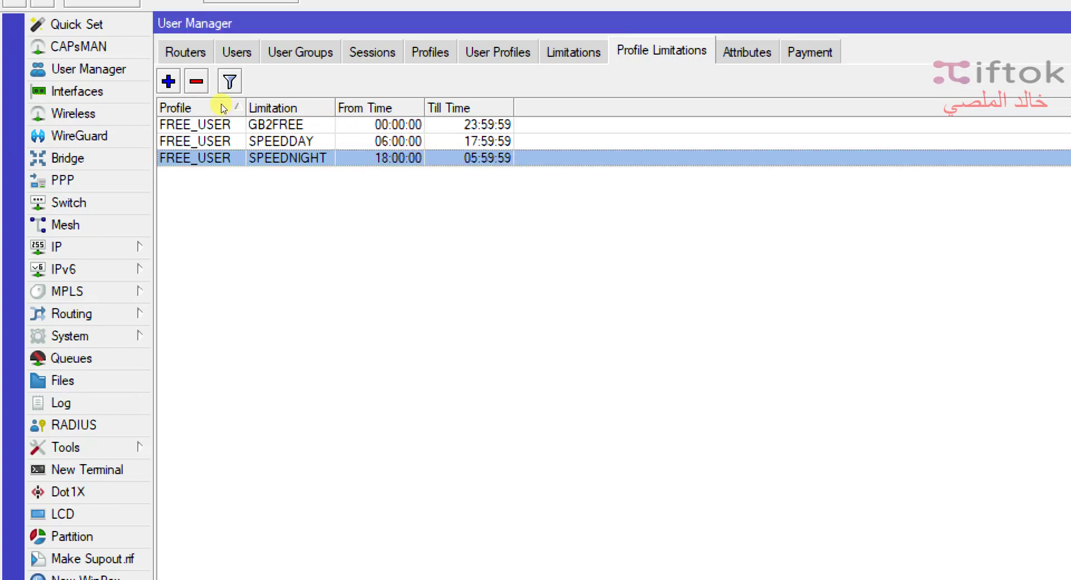
Reopen FREE_USER's SPEEDDAY profile limitation to check its times and weekdays, and close it again
key("Up")
key("Return")
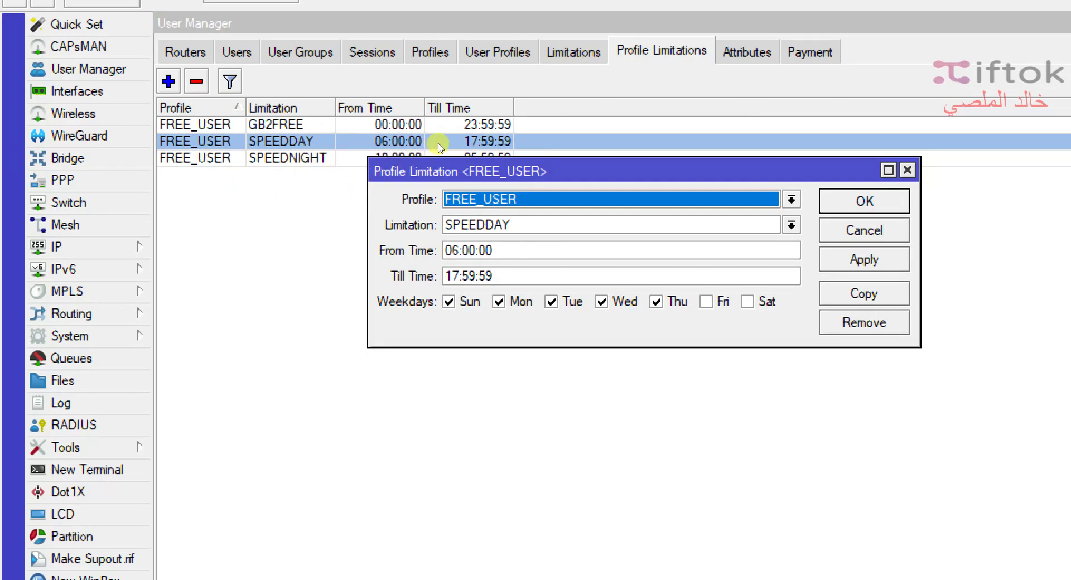
key("Return")
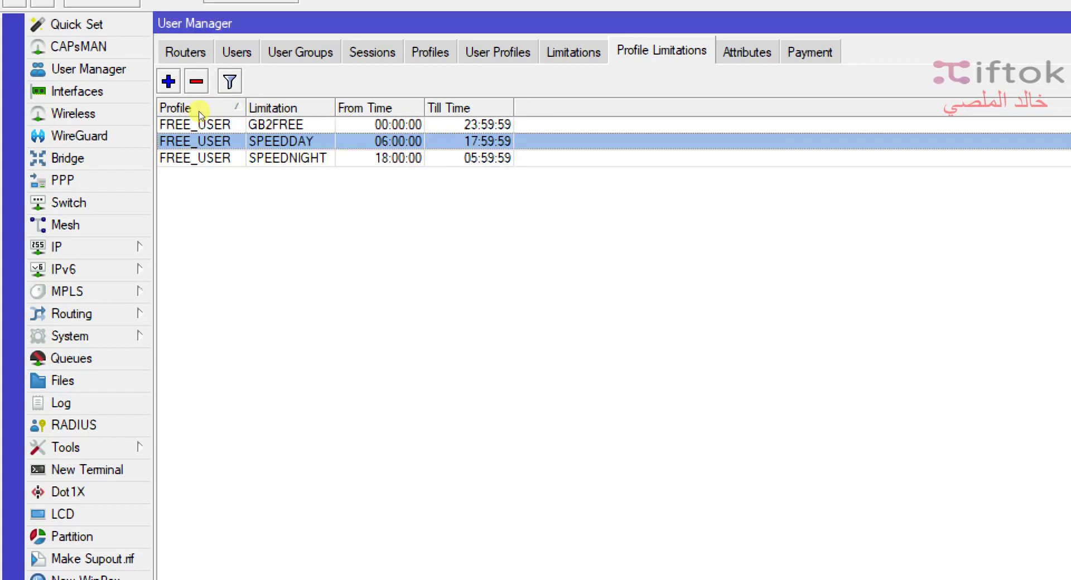